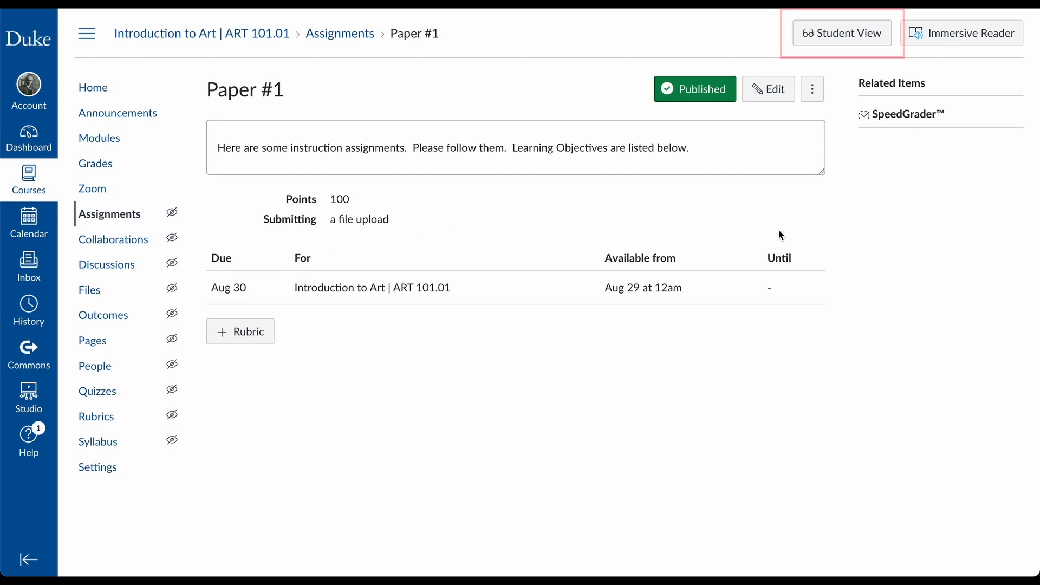
Open Paper #1 in Student View and submit the file Student Assignment Submission.pdf as the test student
left_click(856, 32)
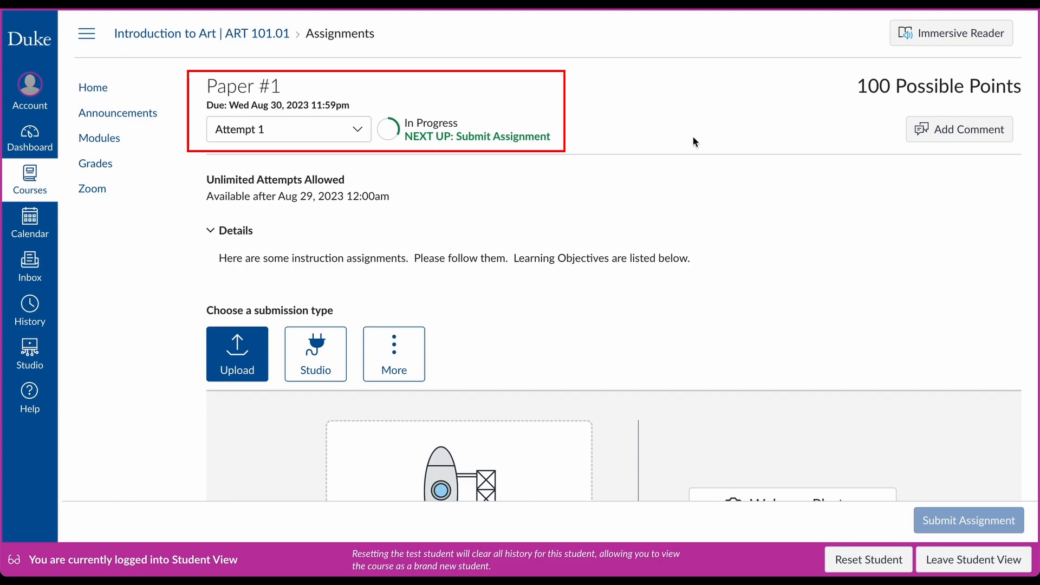
scroll(789, 351, "down", 4)
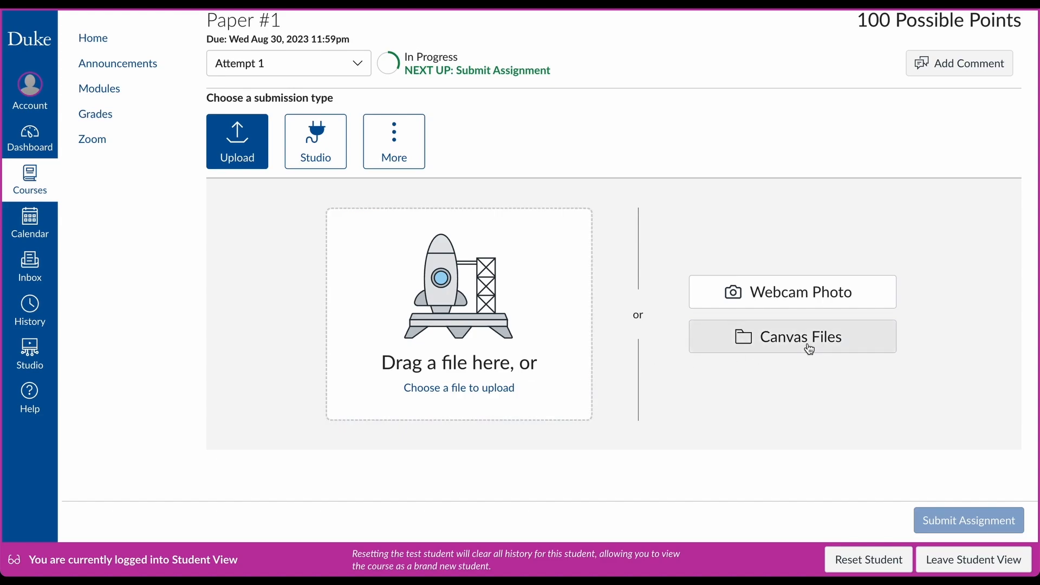
left_click(477, 363)
left_click(441, 173)
left_click(756, 386)
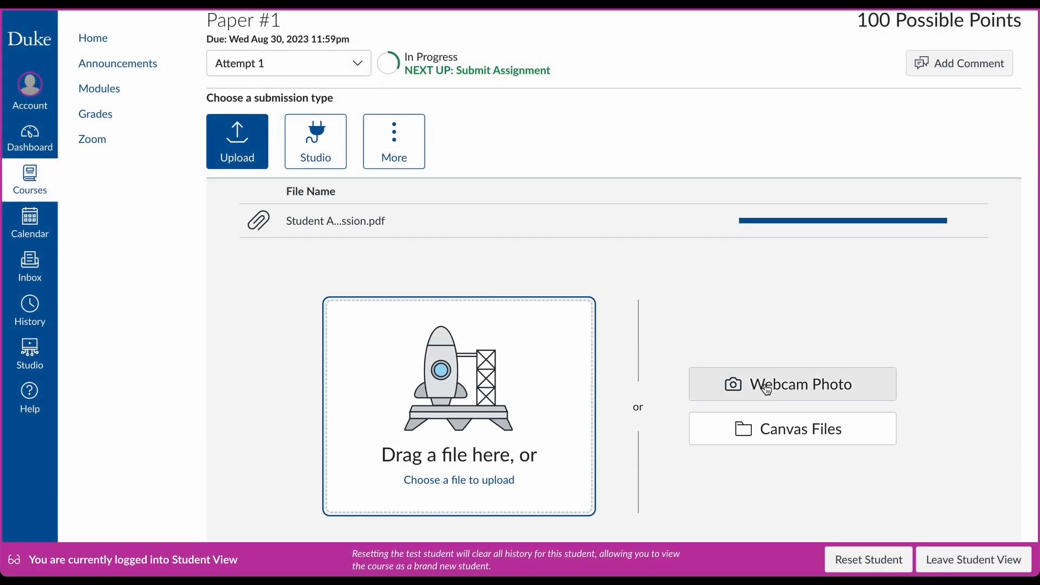
scroll(1009, 417, "down", 3)
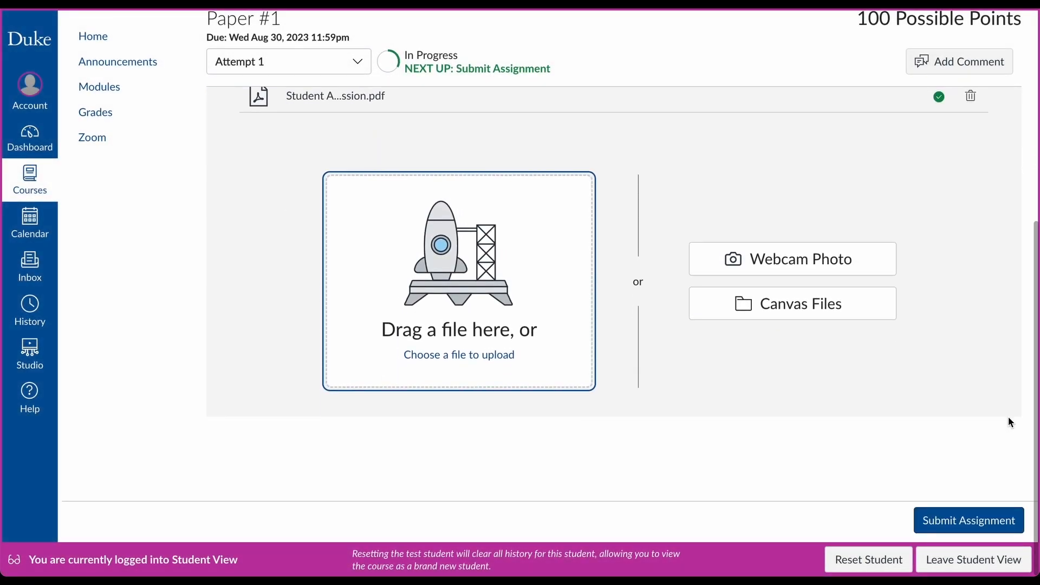
scroll(1009, 418, "up", 1)
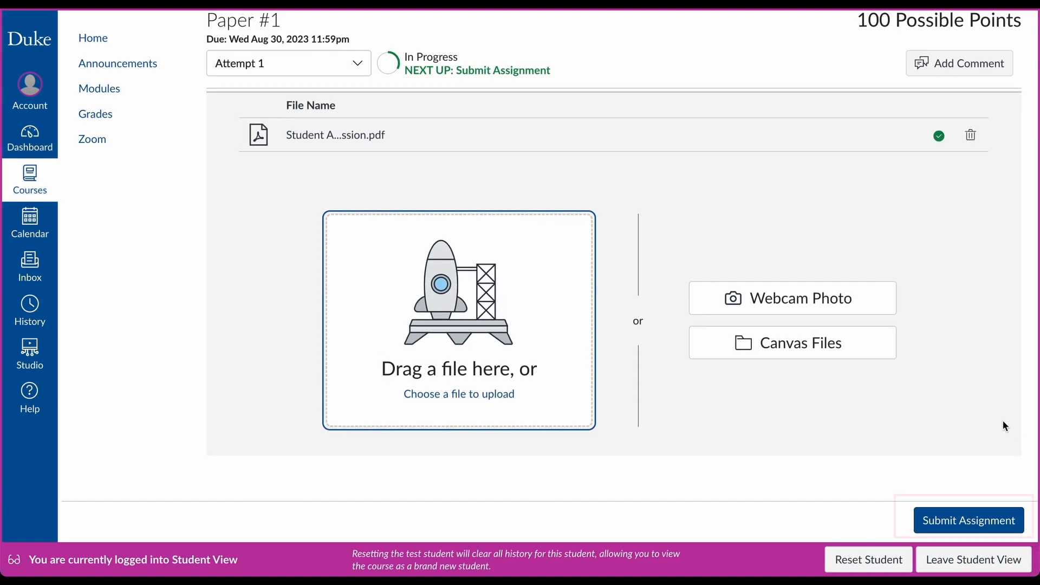
left_click(996, 521)
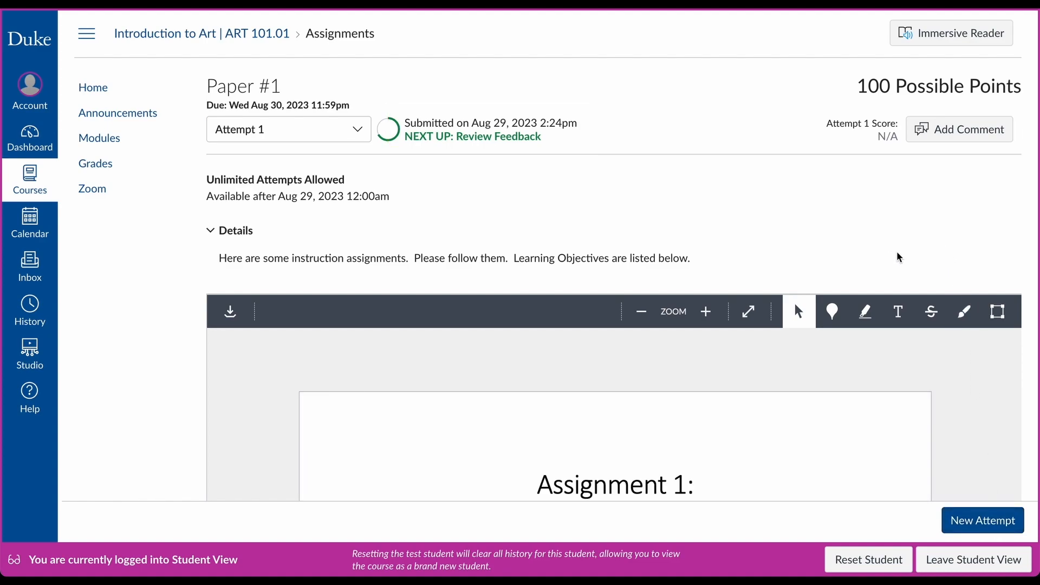
Leave Student View after checking the submitted document and open Paper #1 in SpeedGrader
scroll(970, 442, "down", 2)
scroll(967, 437, "down", 2)
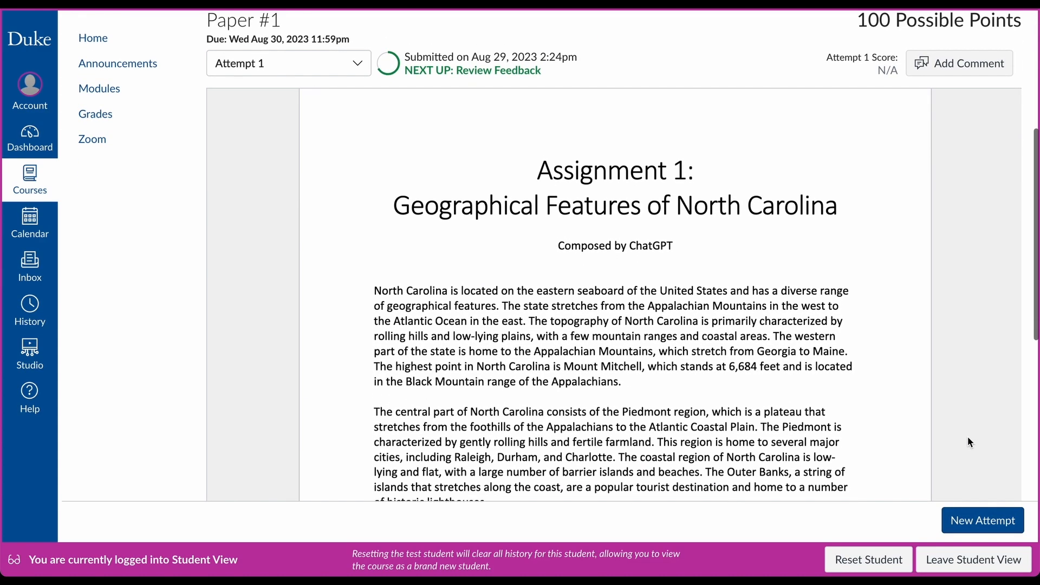
scroll(968, 441, "up", 4)
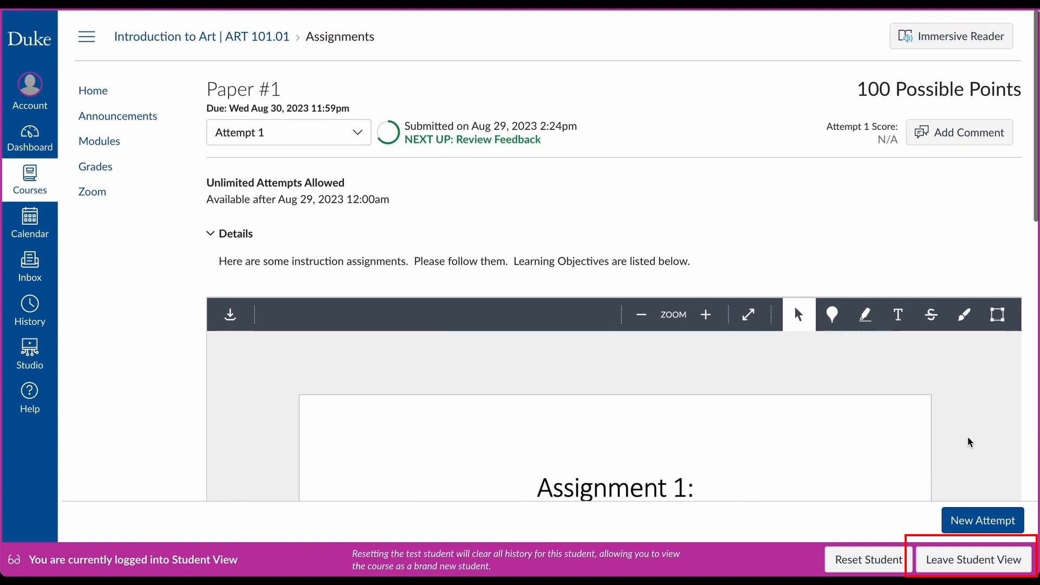
left_click(975, 564)
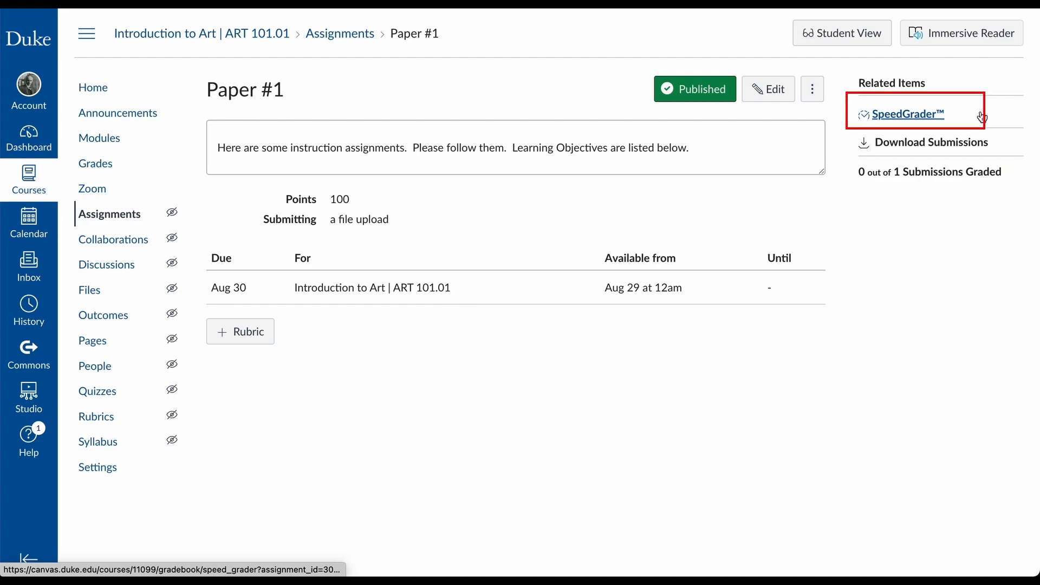
left_click(926, 115)
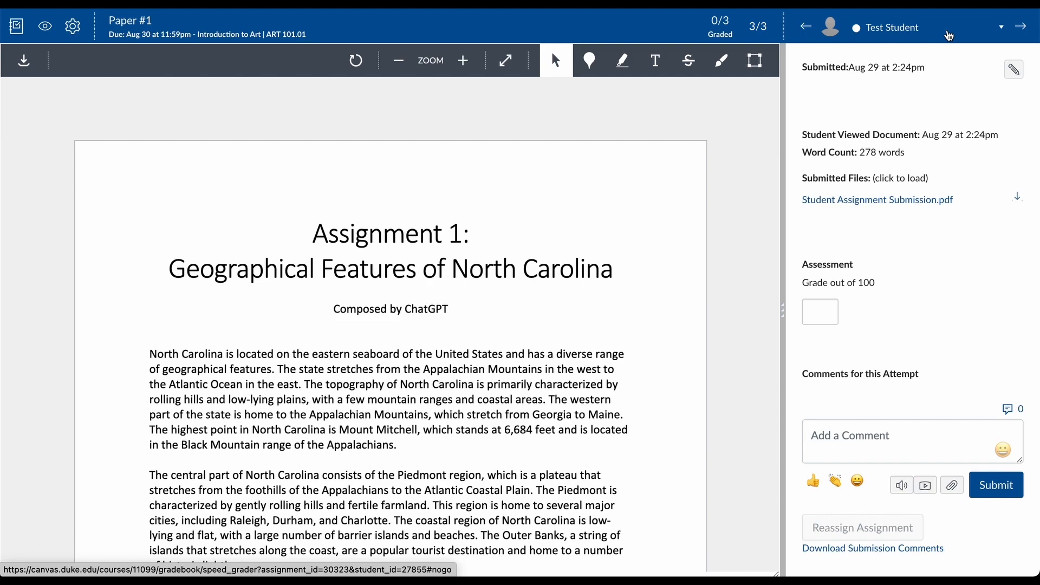
Look through the student list and the test student's submitted paper in SpeedGrader
left_click(1002, 32)
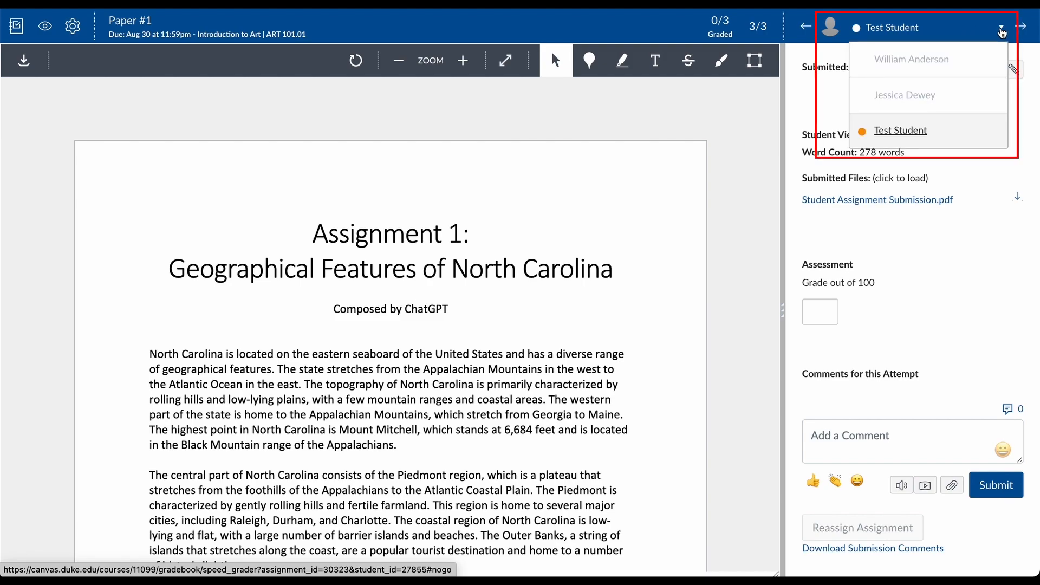
left_click(1002, 32)
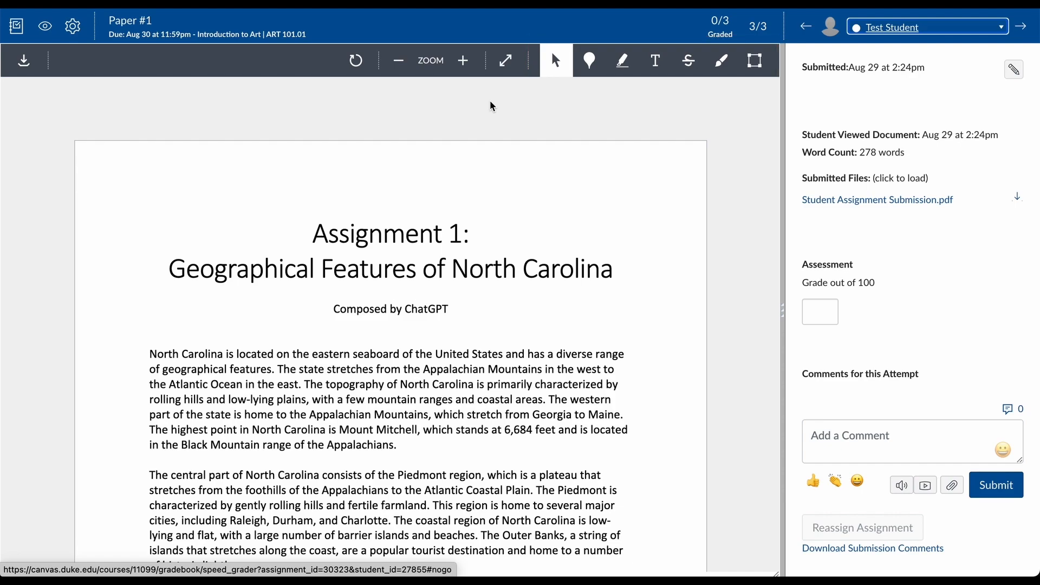
scroll(587, 337, "down", 1)
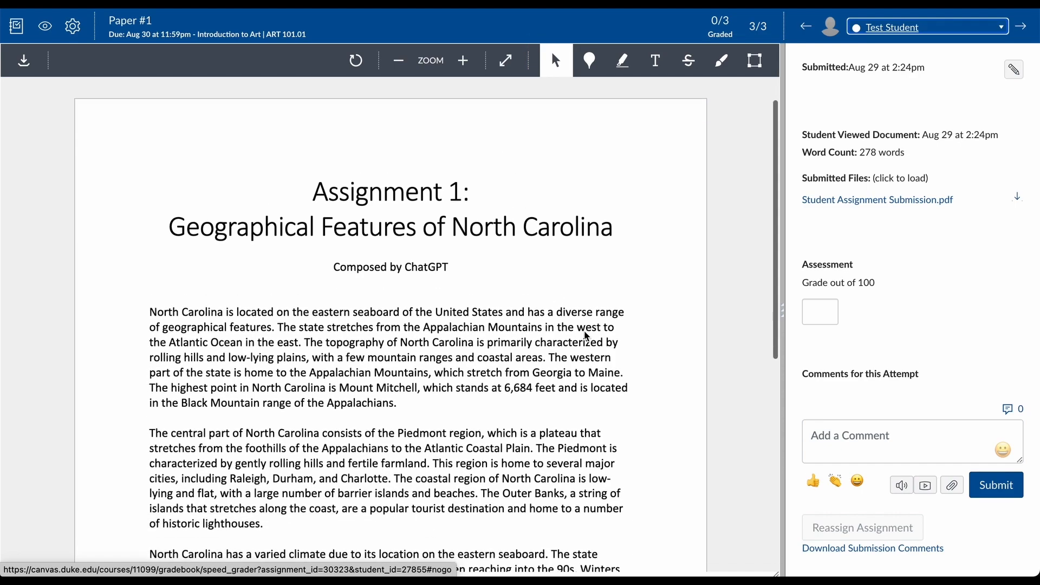
scroll(586, 339, "up", 1)
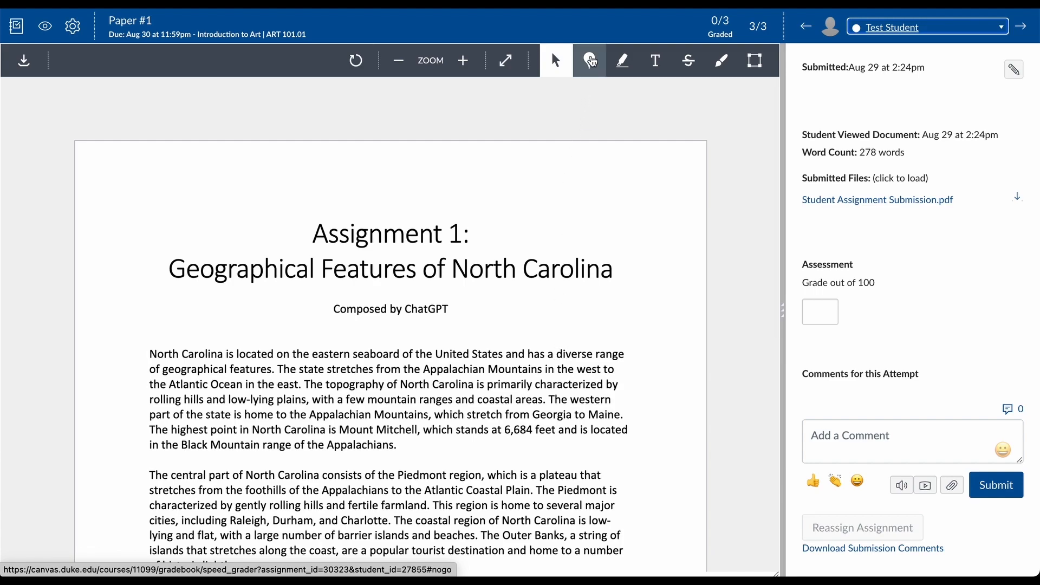
Add a blue point annotation above the paper's first paragraph with the comment "Yes."
left_click(593, 62)
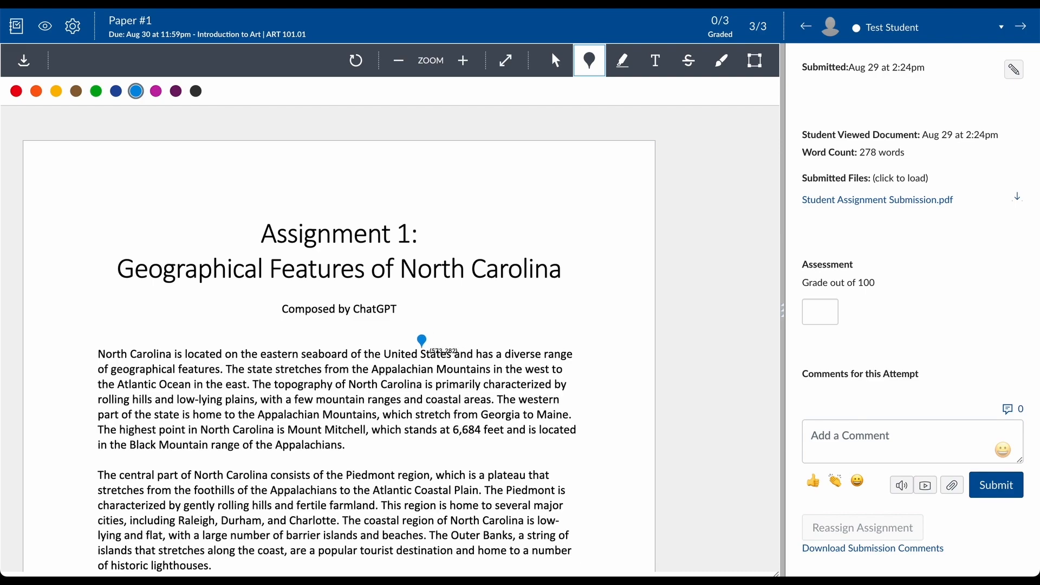
left_click(323, 343)
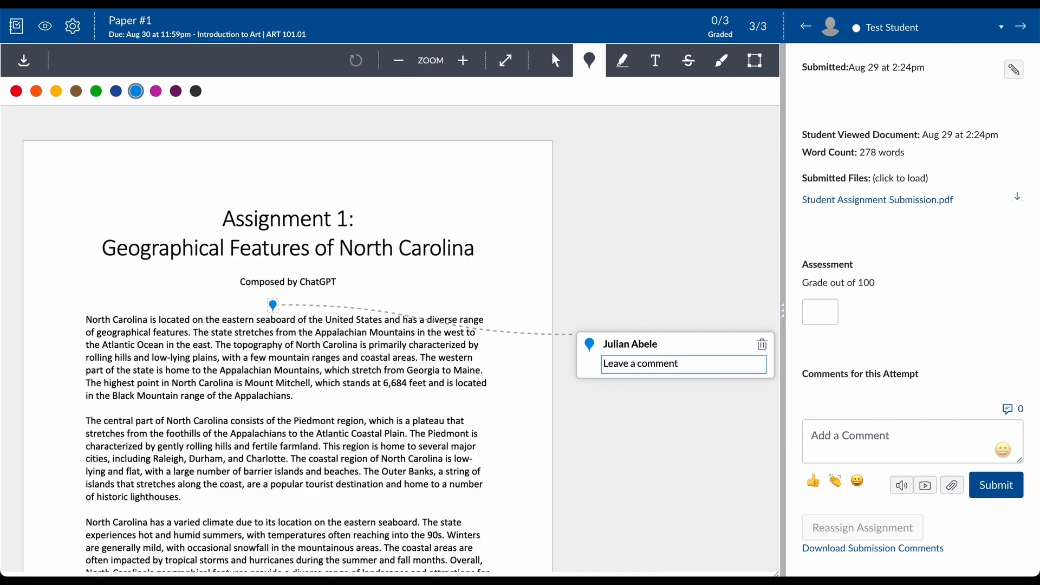
type("Yes.")
Highlight "The central part of North Carolina consists of the Piedmont region" in yellow and attach the comment "Correct"
left_click(622, 74)
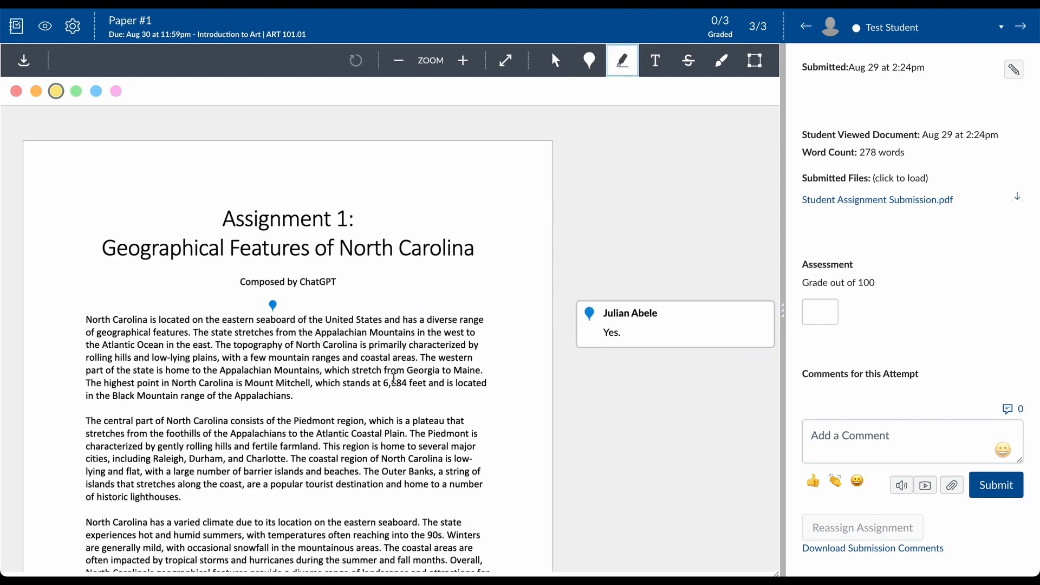
left_click_drag(86, 421, 364, 417)
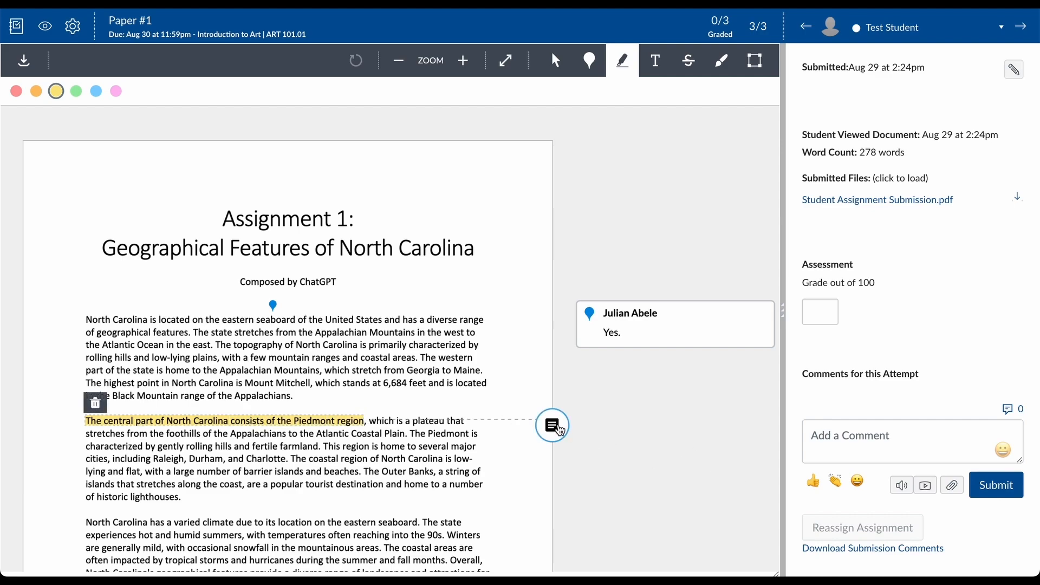
left_click(558, 428)
type("Correct")
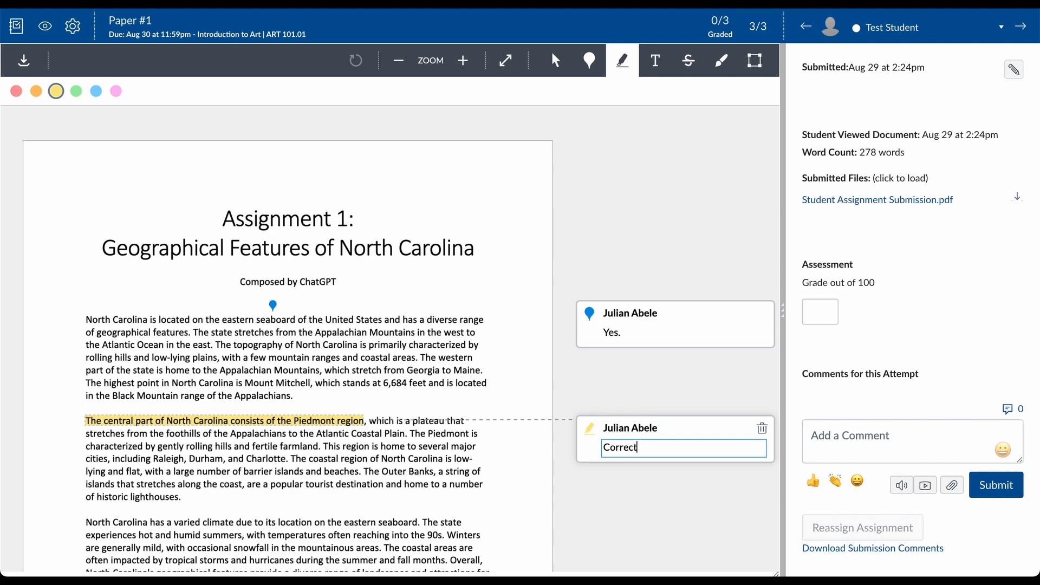
left_click(635, 514)
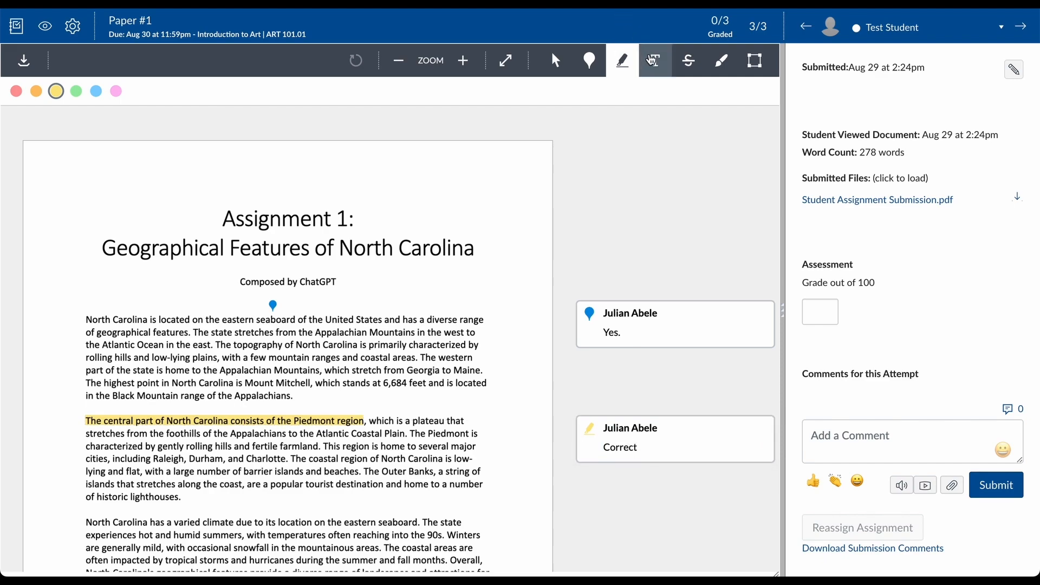
Strike out in red the text from "The western part of the state" through the end of the paper
left_click(656, 60)
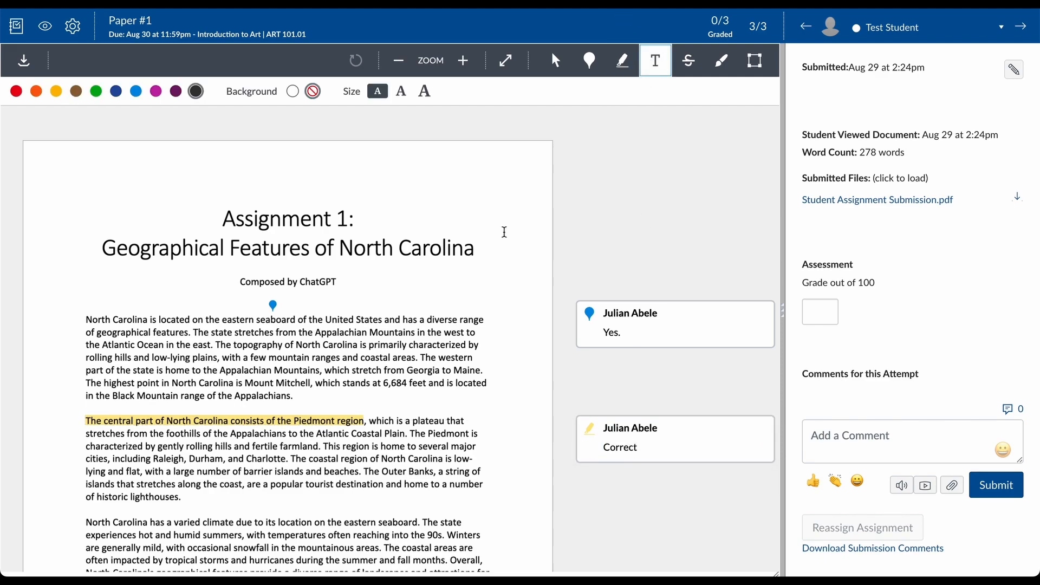
left_click(691, 68)
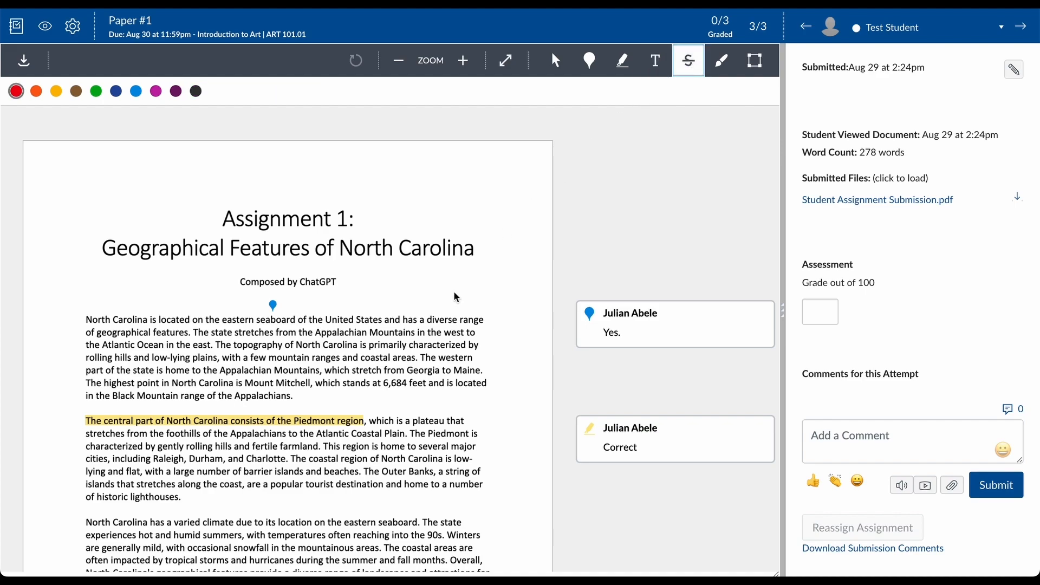
left_click_drag(424, 355, 475, 361)
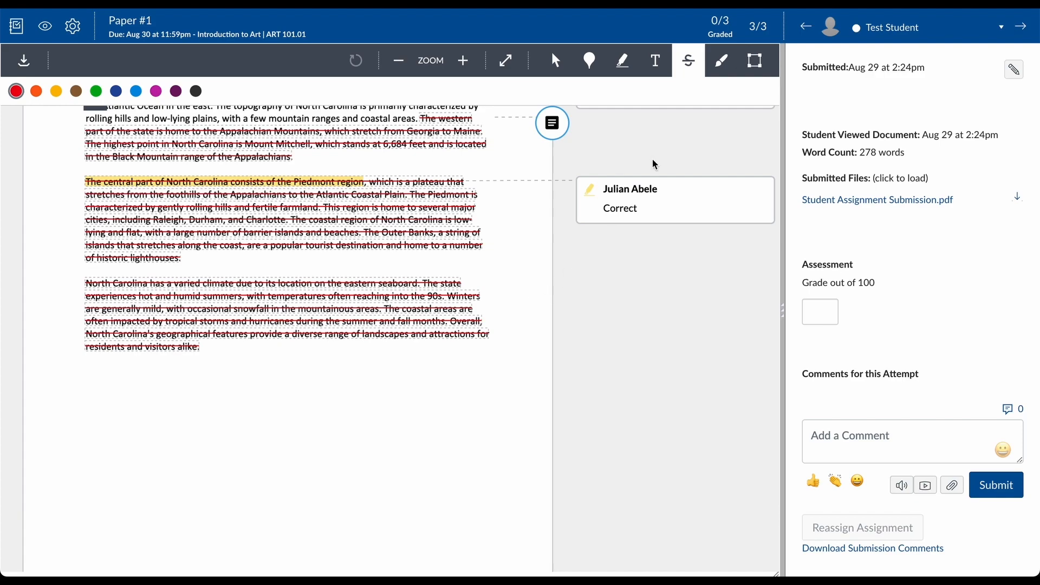
Draw a blue box annotation around the right-hand part of the last paragraph with the comment "Too much"
left_click(732, 75)
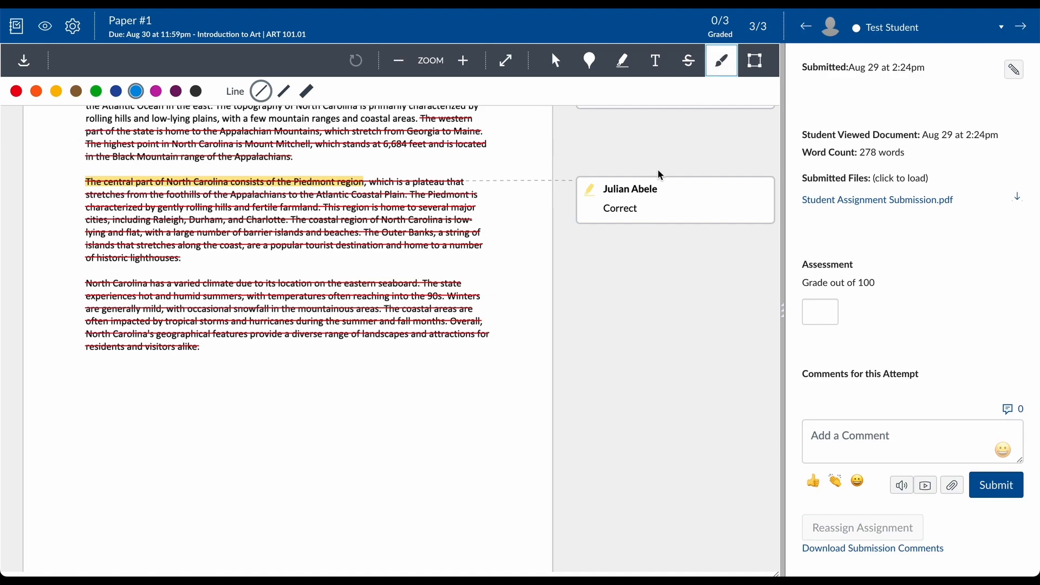
left_click(751, 68)
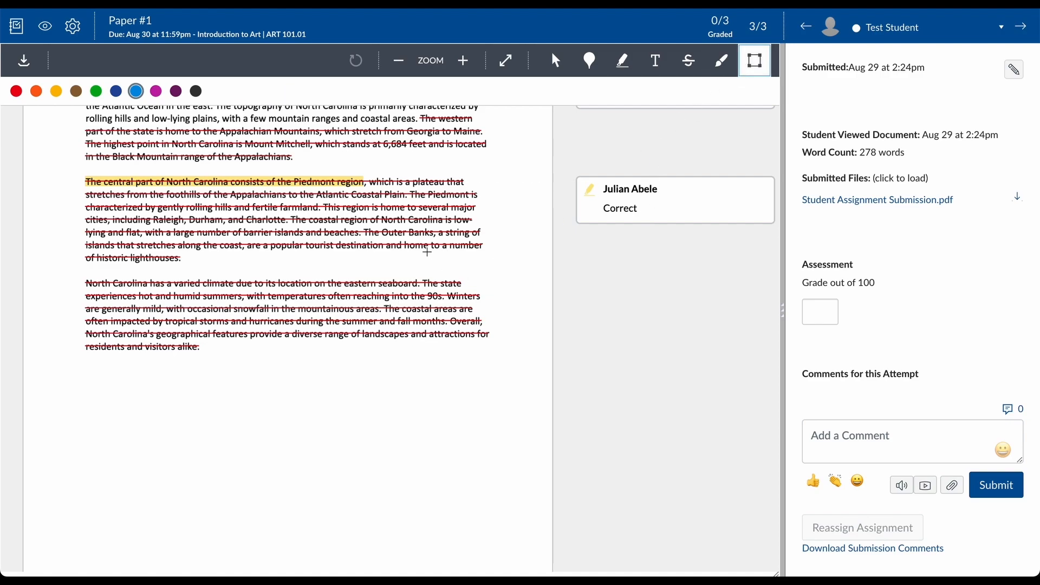
mouse_move(357, 260)
left_mouse_down()
mouse_move(471, 295)
mouse_move(507, 352)
left_mouse_up()
type("Too much")
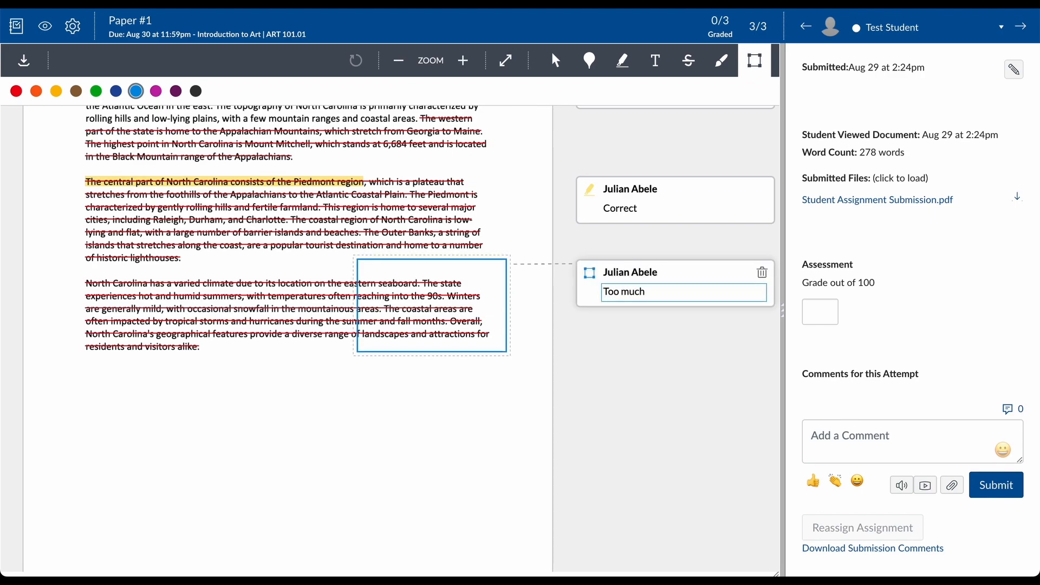
left_click(556, 60)
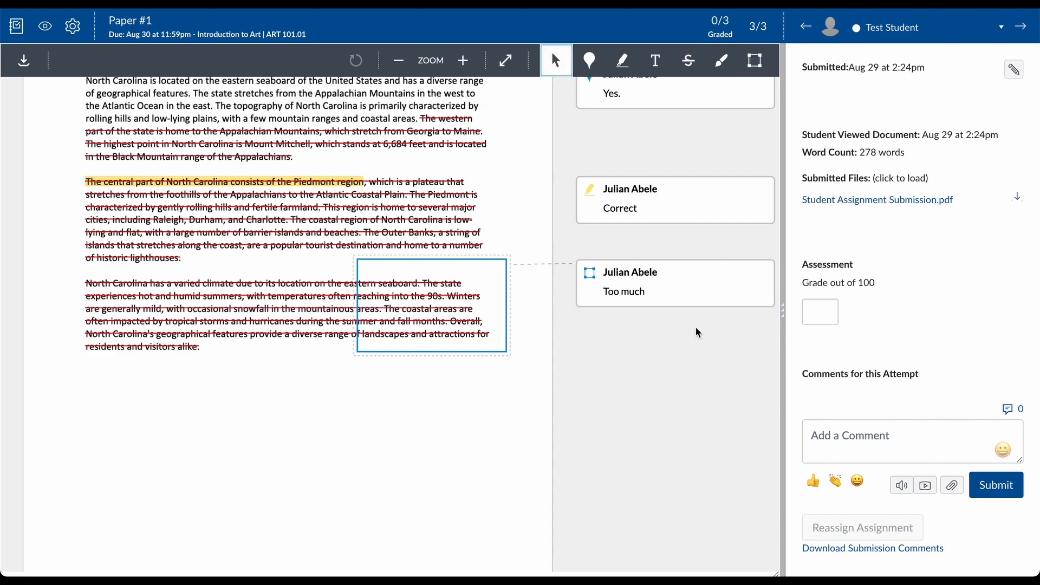
Delete the red strikeout annotation from the paper
scroll(699, 344, "up", 3)
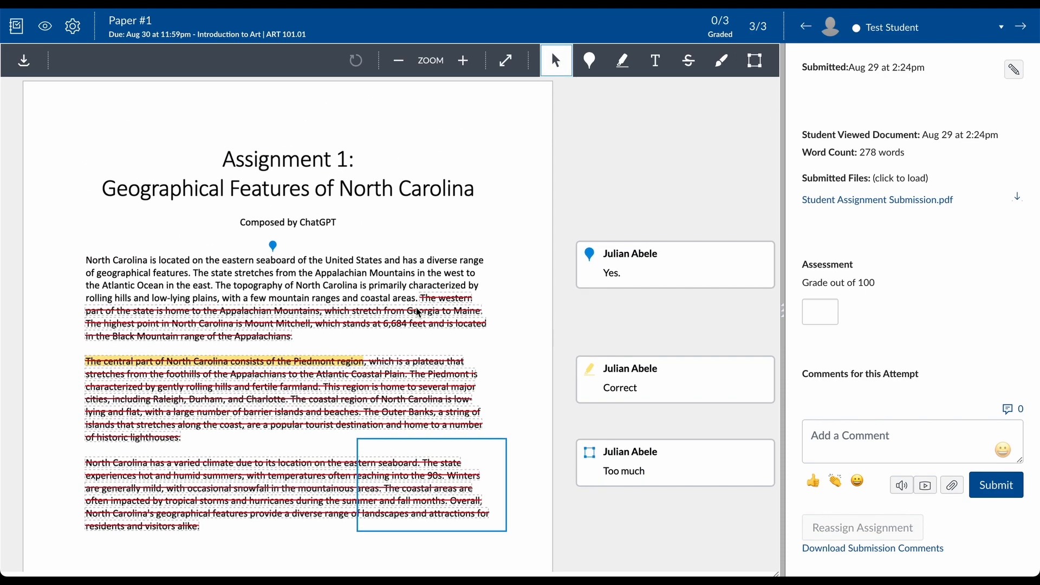
left_click(320, 363)
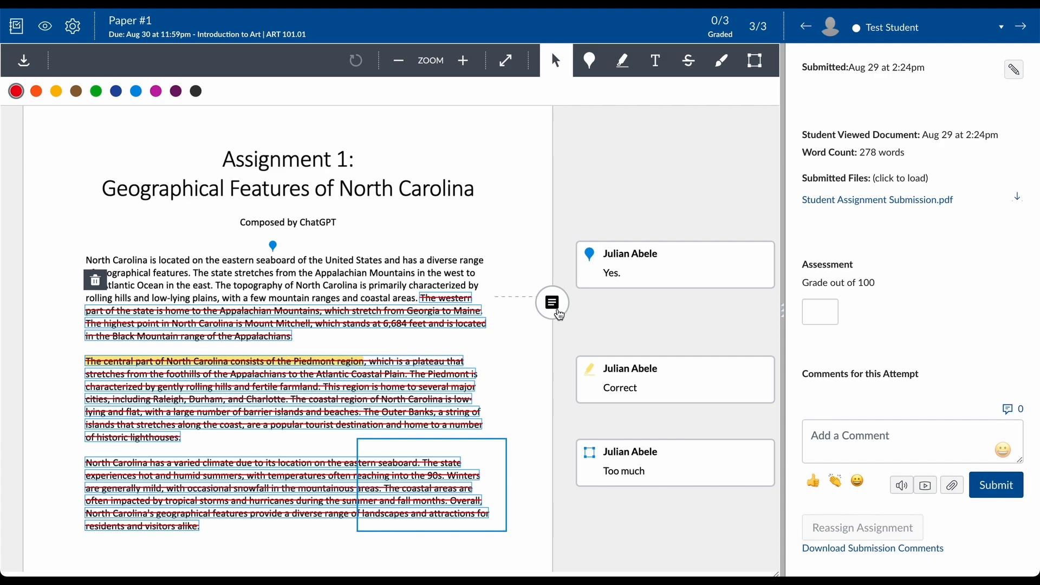
left_click(96, 285)
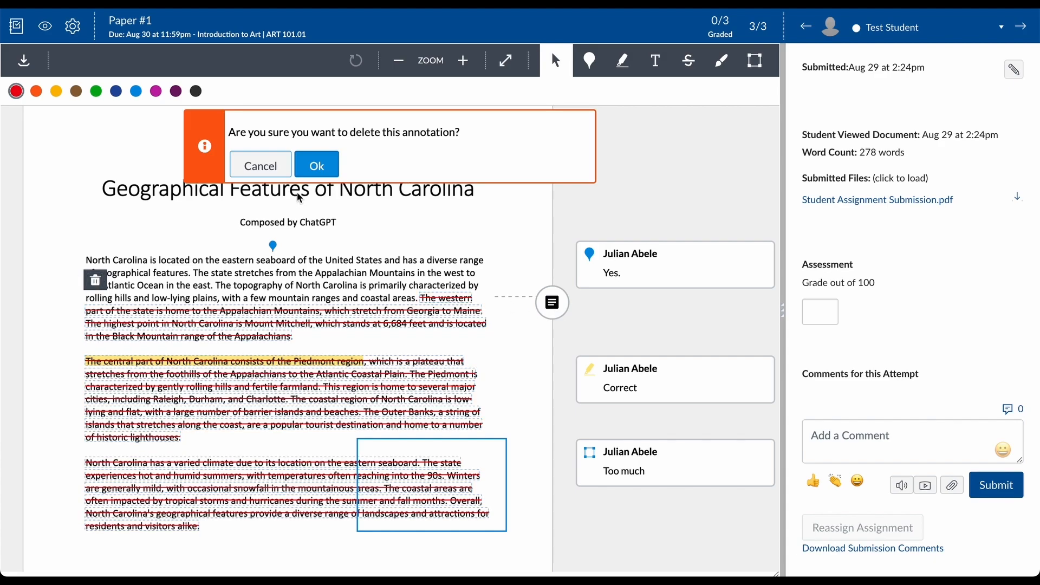
left_click(319, 166)
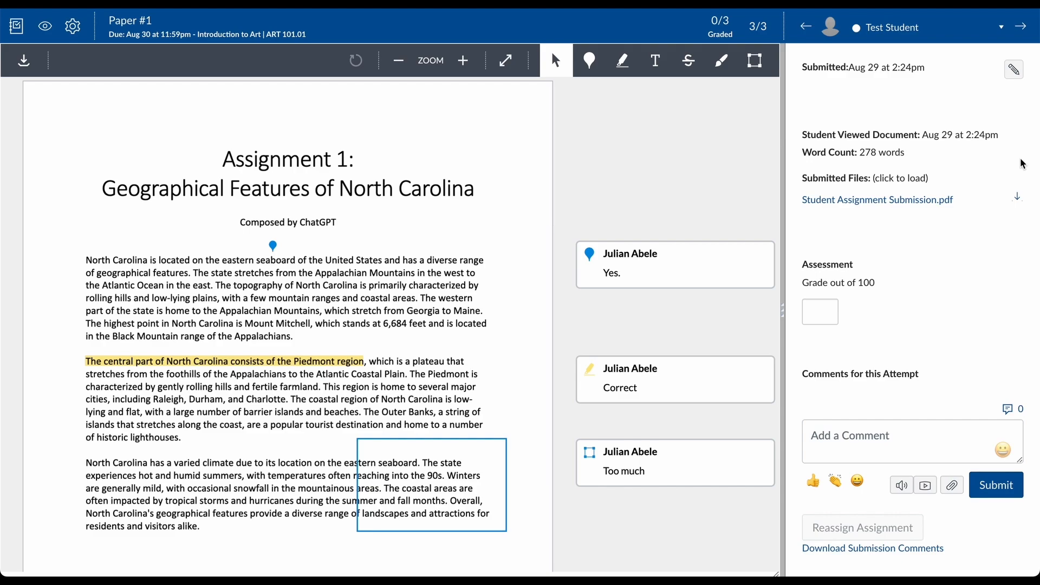
Give the test student's submission a grade of 85 out of 100
left_click(821, 312)
type("85")
left_click(879, 313)
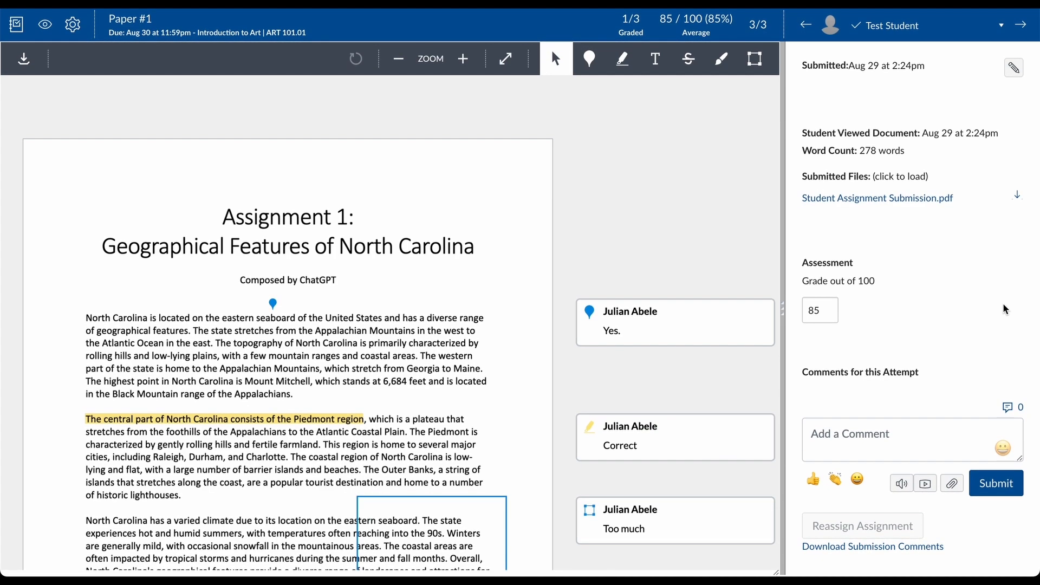
Add the reusable comment "Great Work!" to the comment library and return to the submission
left_click(846, 434)
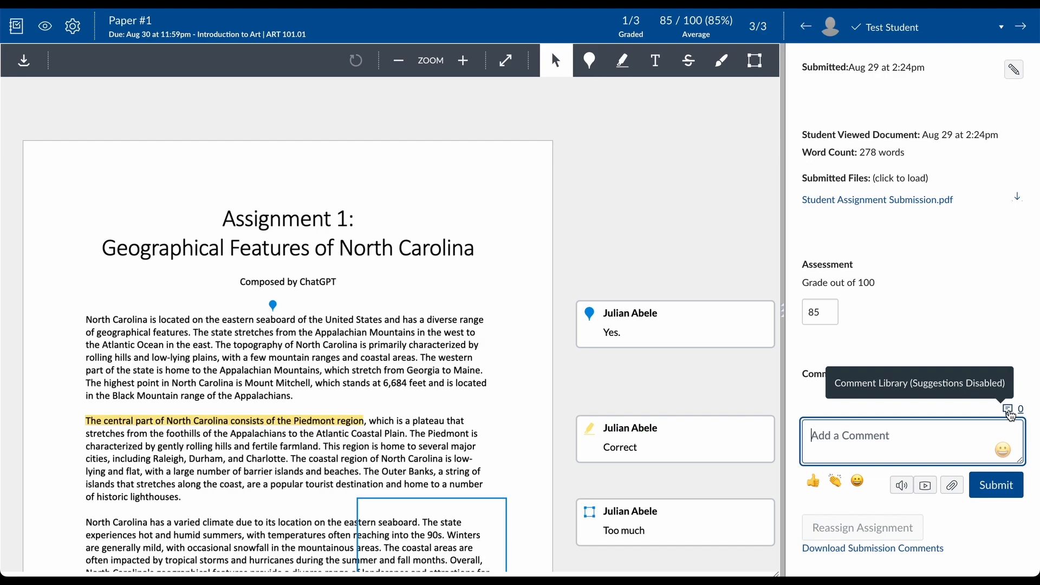
left_click(1009, 411)
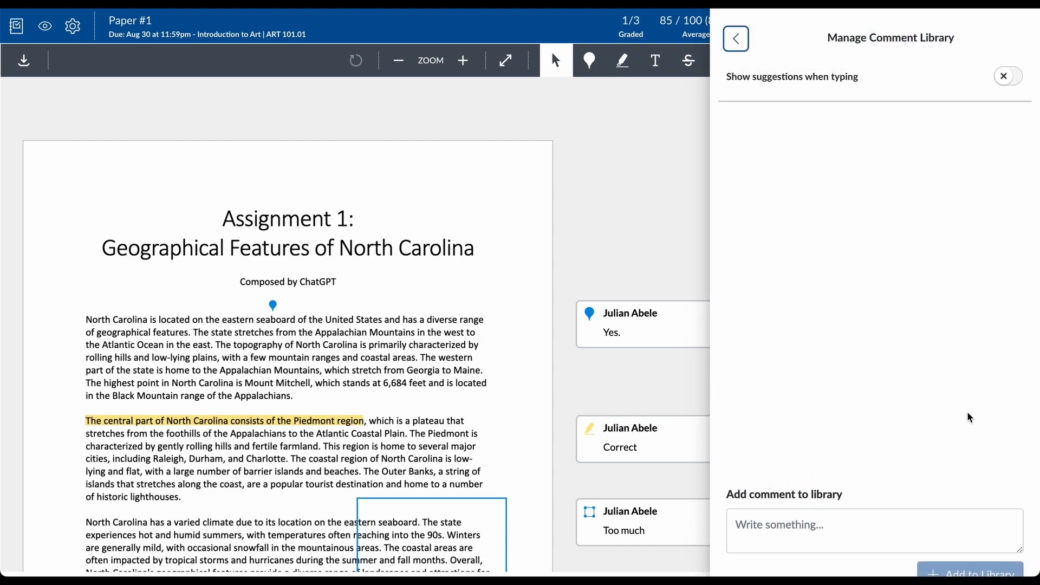
left_click(758, 520)
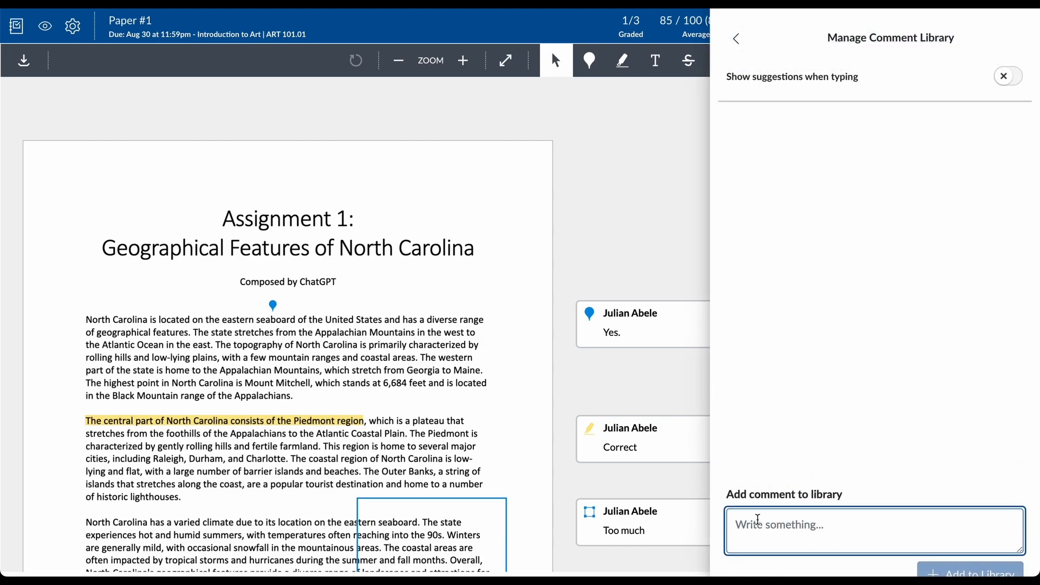
type("Great Work")
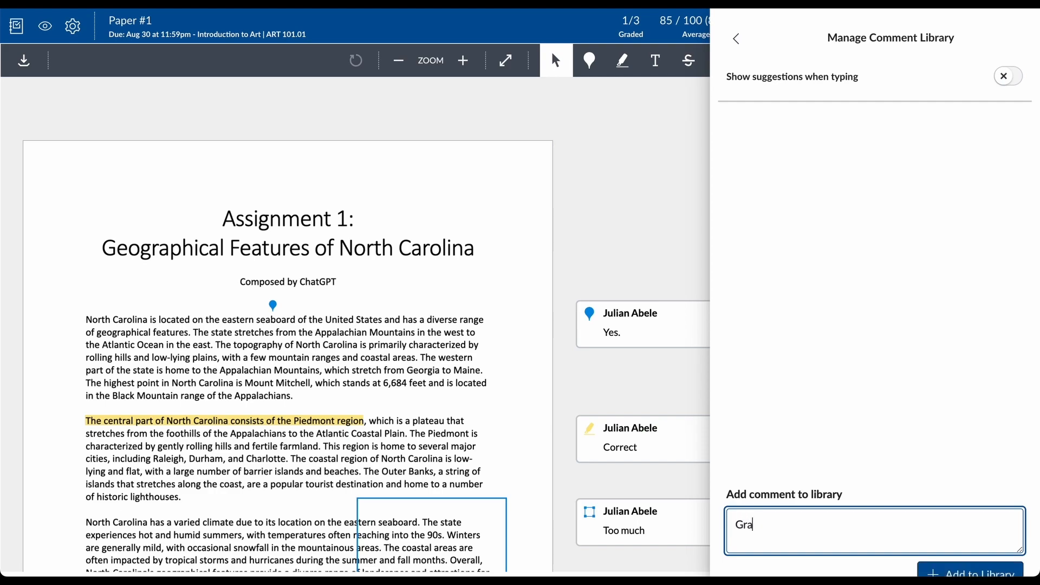
type("!")
left_click(970, 573)
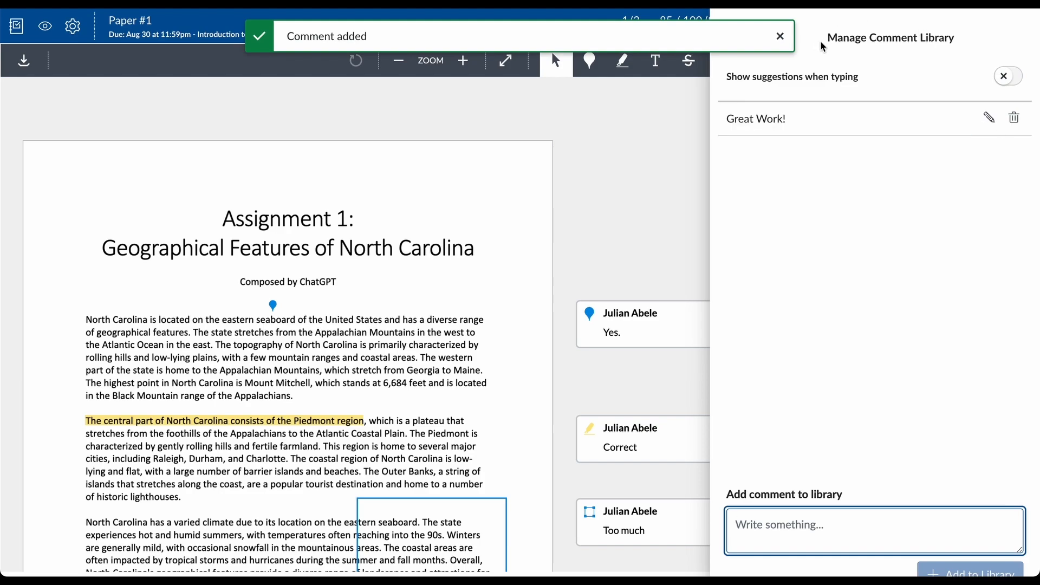
left_click(780, 37)
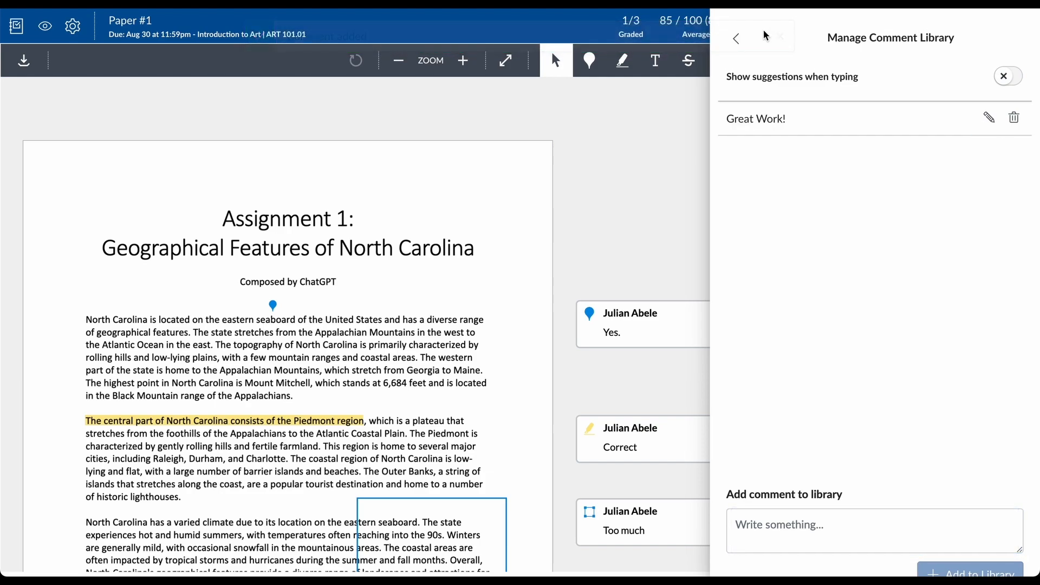
left_click(735, 38)
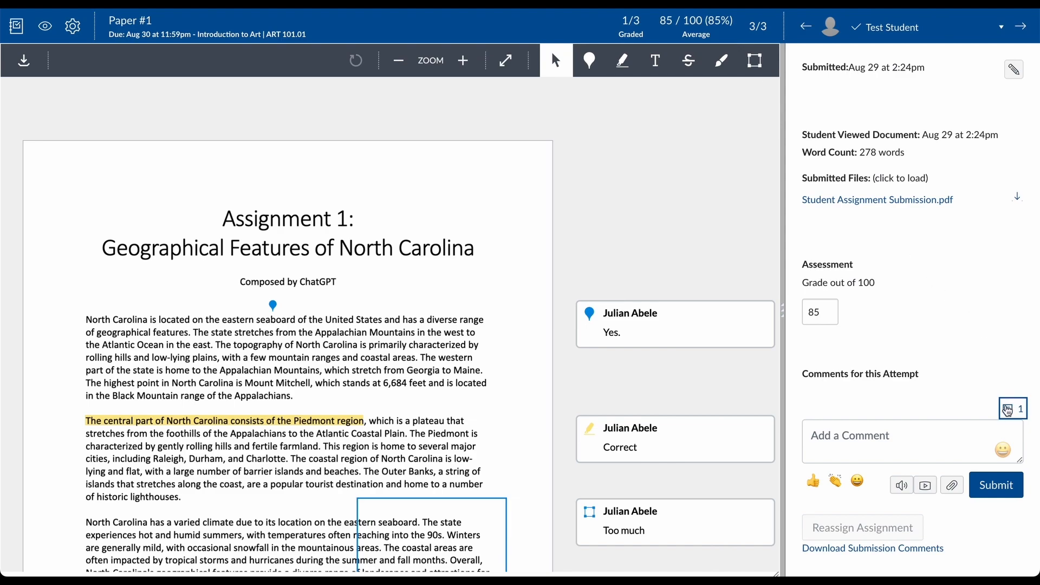
Submit the comment "Nice job." on the test student's attempt
left_click(905, 437)
type("Nice job.")
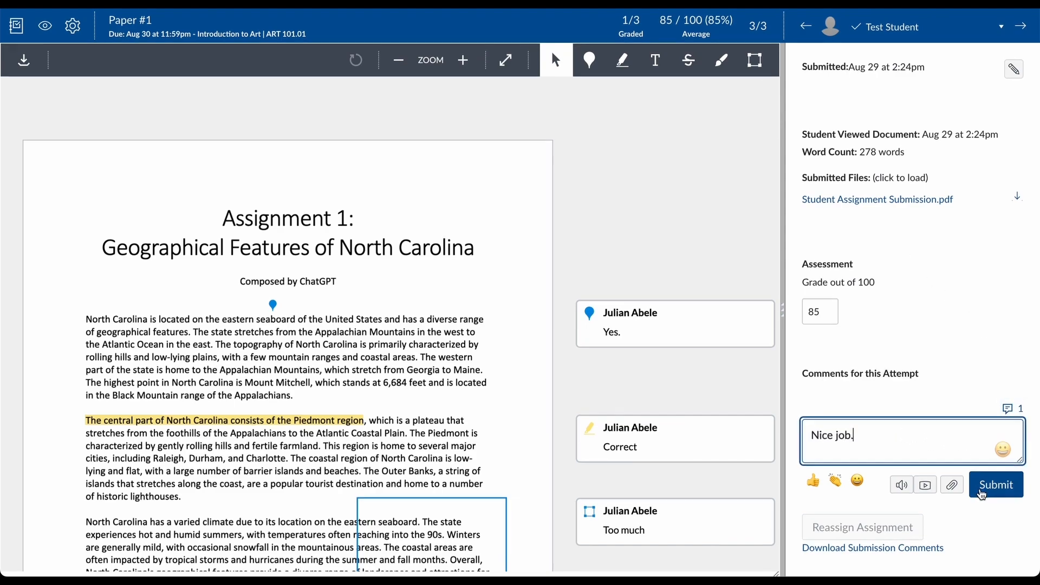
left_click(982, 495)
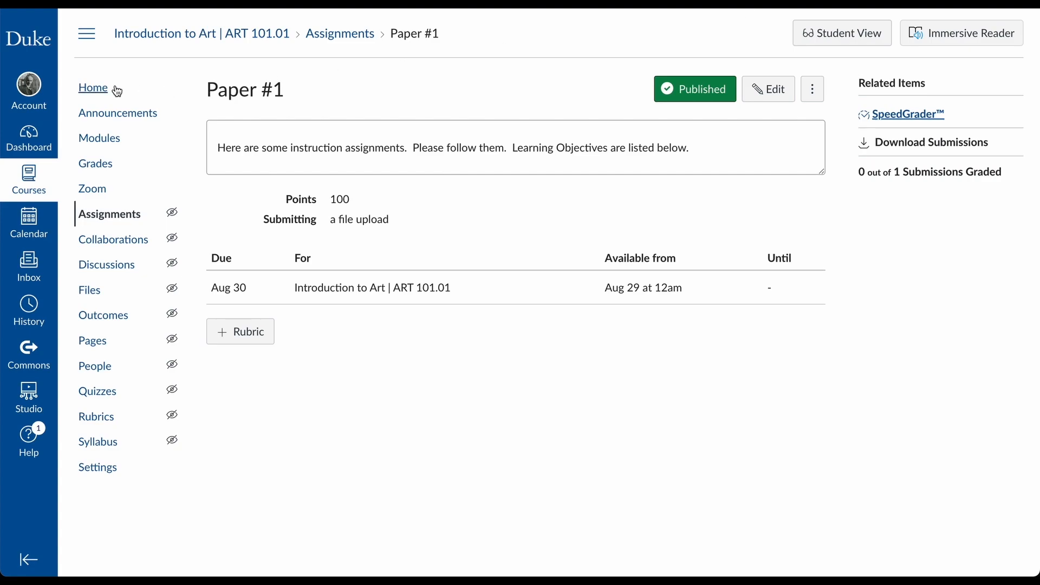
Open the course gradebook and examine the test student's Paper #1 grade cell and the options of the Paper #1 column
left_click(99, 171)
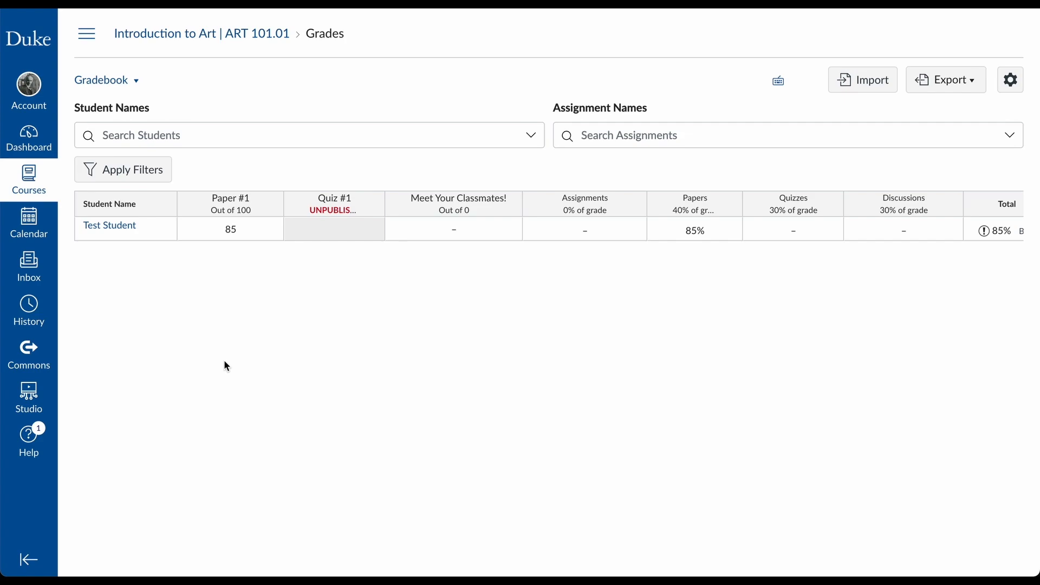
left_click(232, 229)
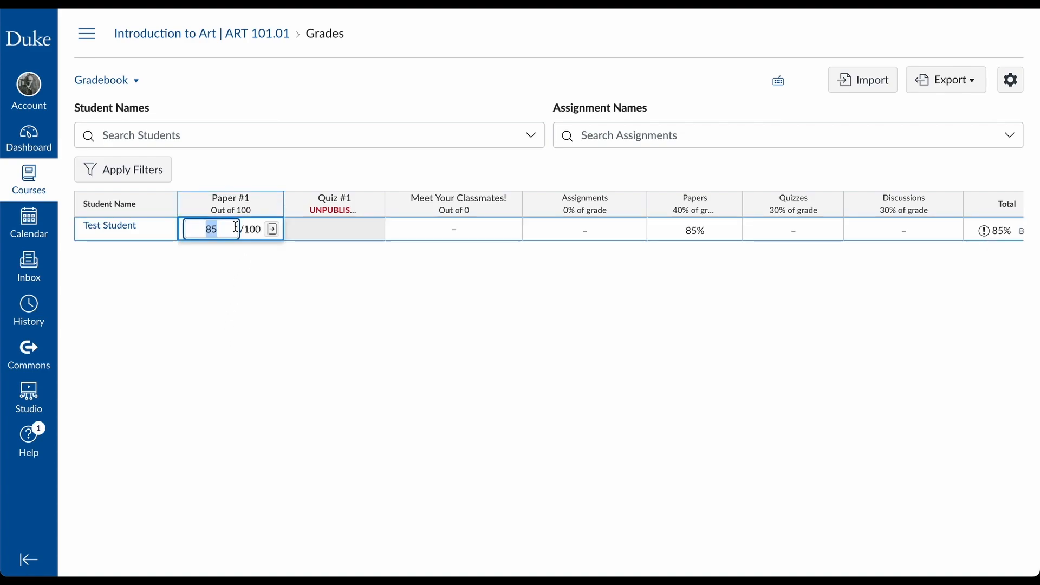
left_click(261, 285)
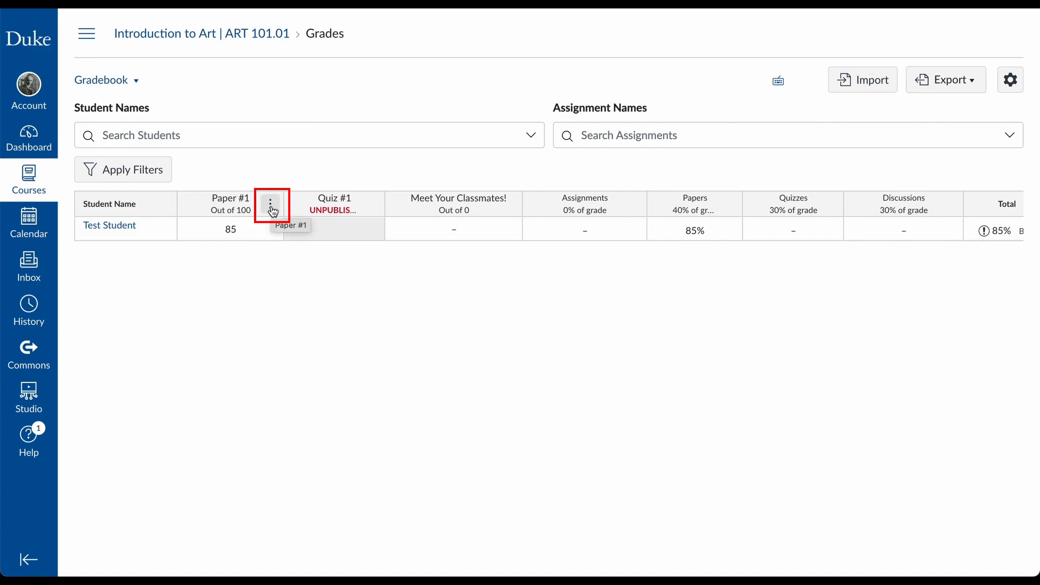
left_click(270, 204)
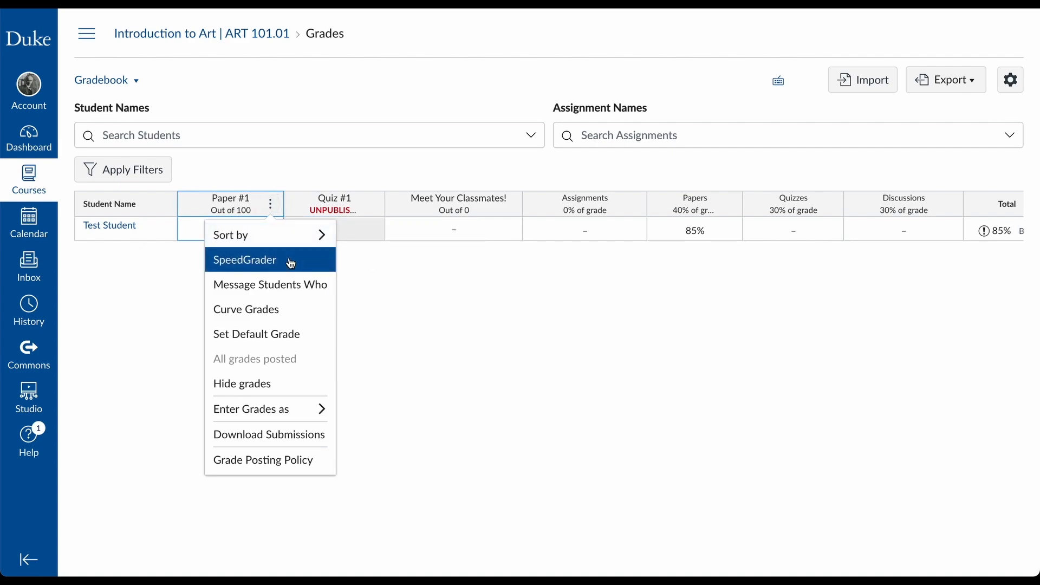
left_click(369, 301)
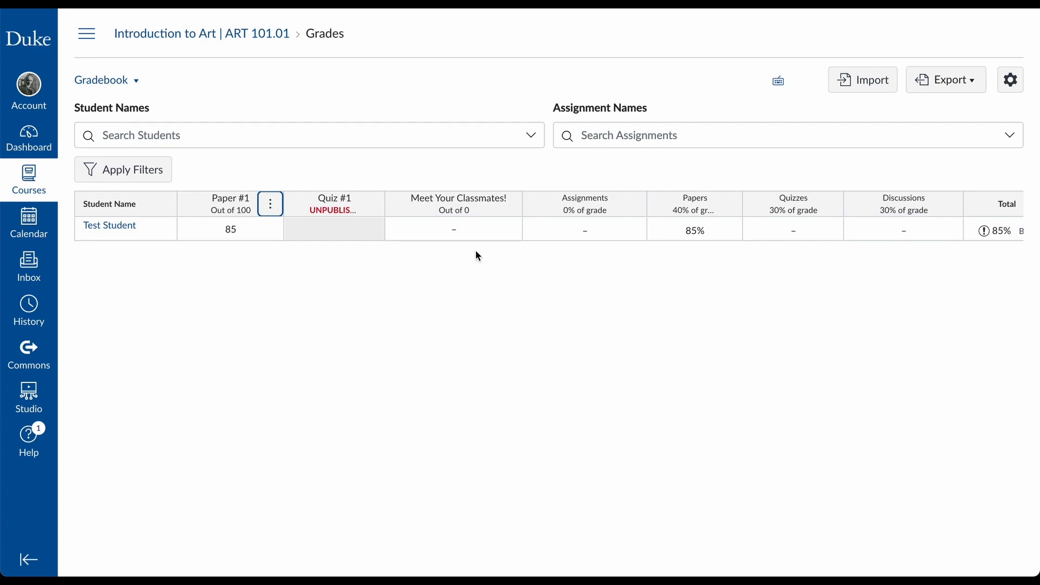
Review the gradebook's late policies and grade posting policy, trying Manually Post Grades and switching back to Automatically Post Grades
left_click(1011, 81)
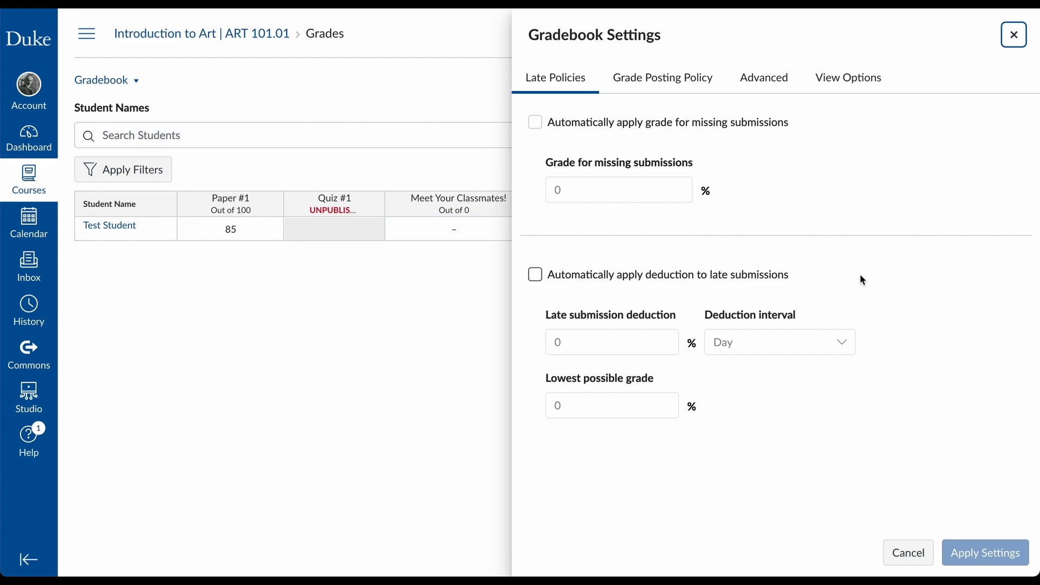
left_click(672, 96)
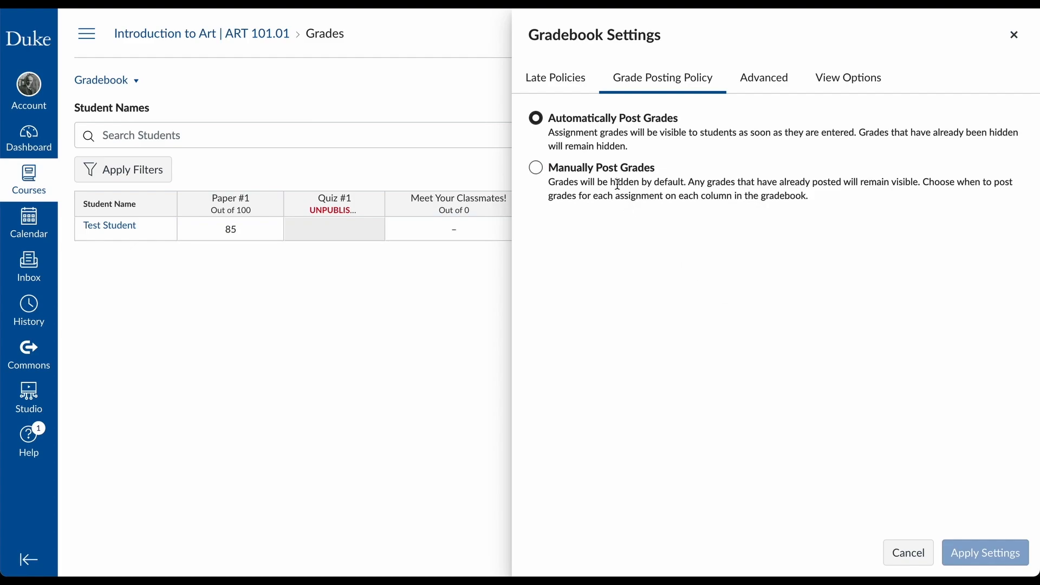
left_click(537, 168)
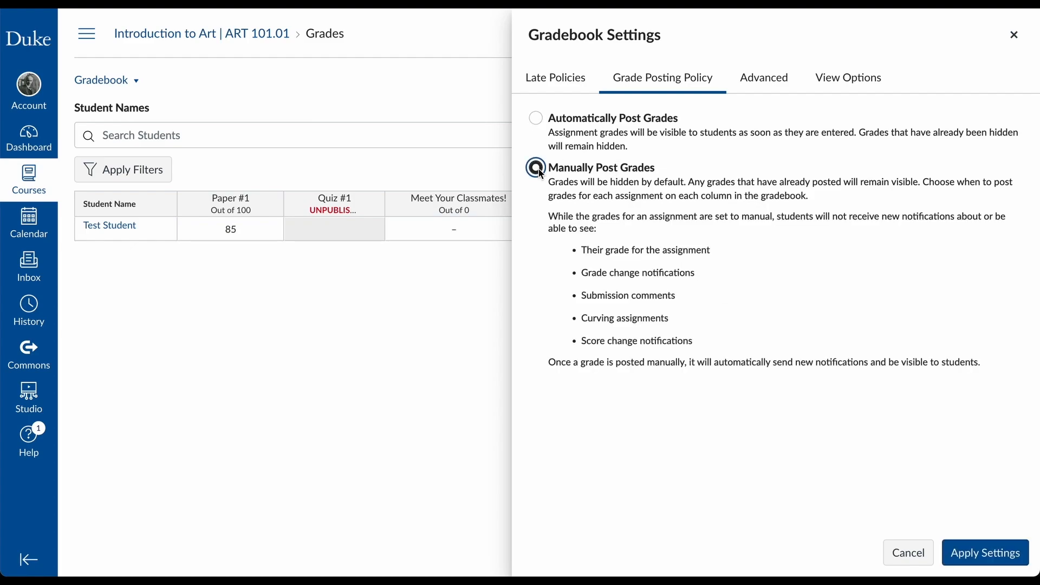
left_click(536, 117)
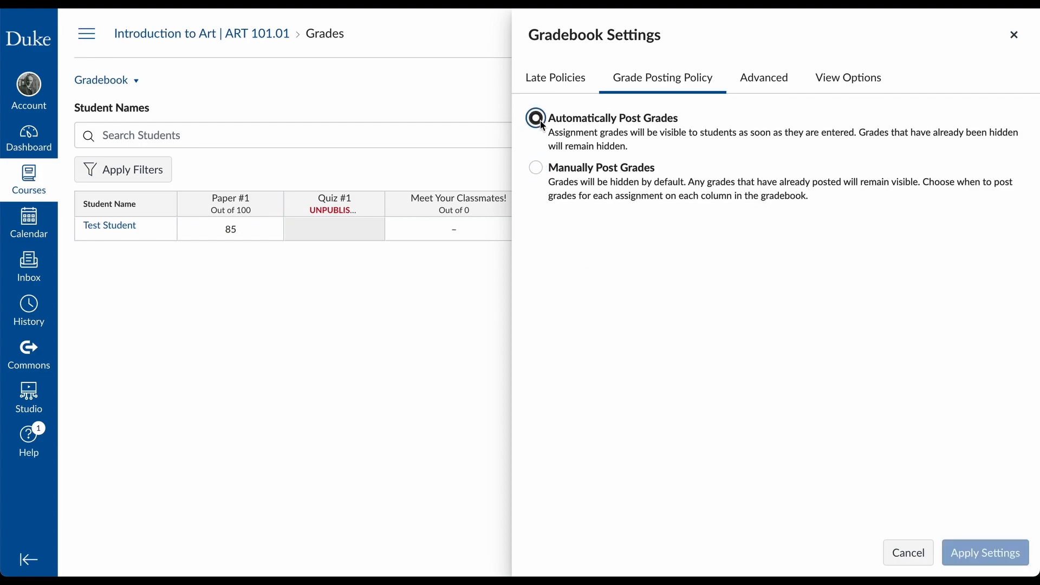
Review the final grade override and view options, keep the columns arranged in Default Order, and apply the gradebook settings
left_click(772, 84)
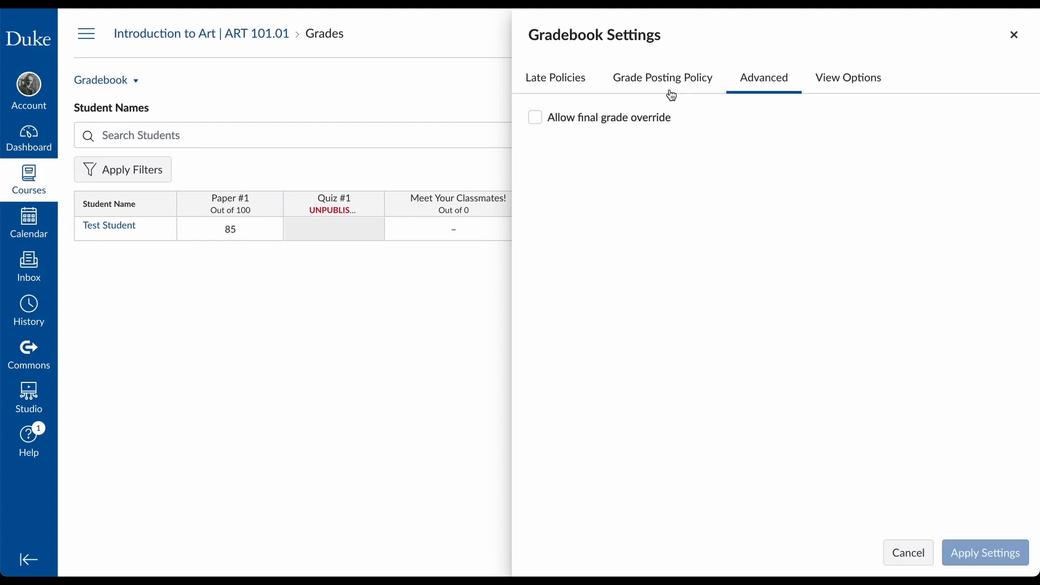
left_click(535, 118)
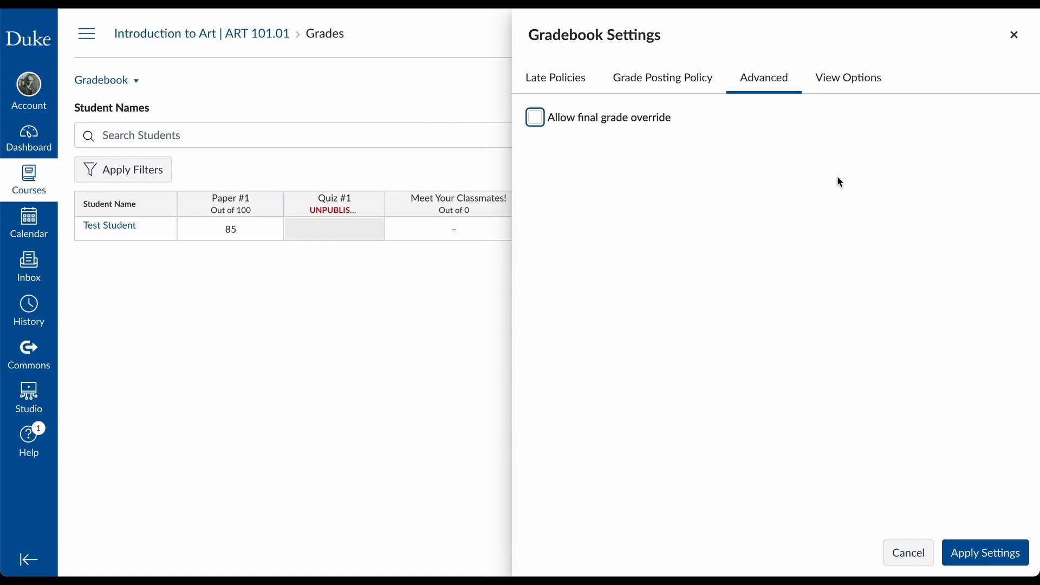
left_click(856, 74)
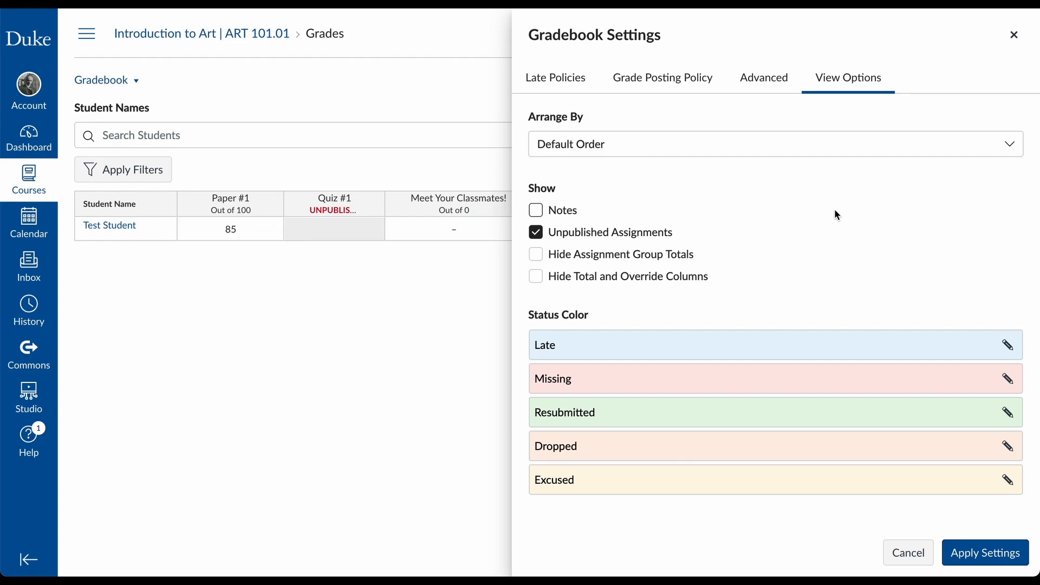
left_click(843, 153)
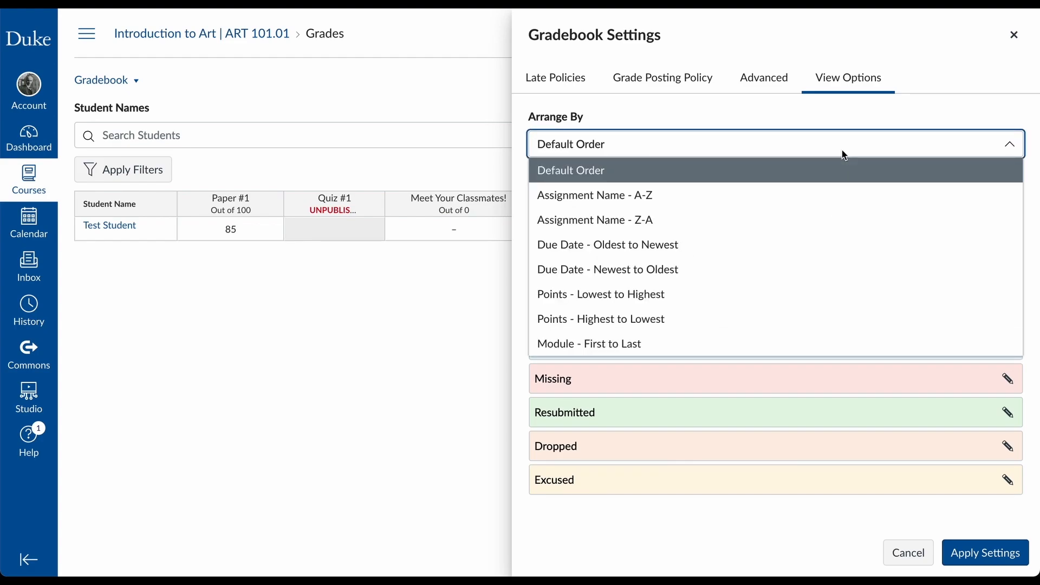
left_click(844, 155)
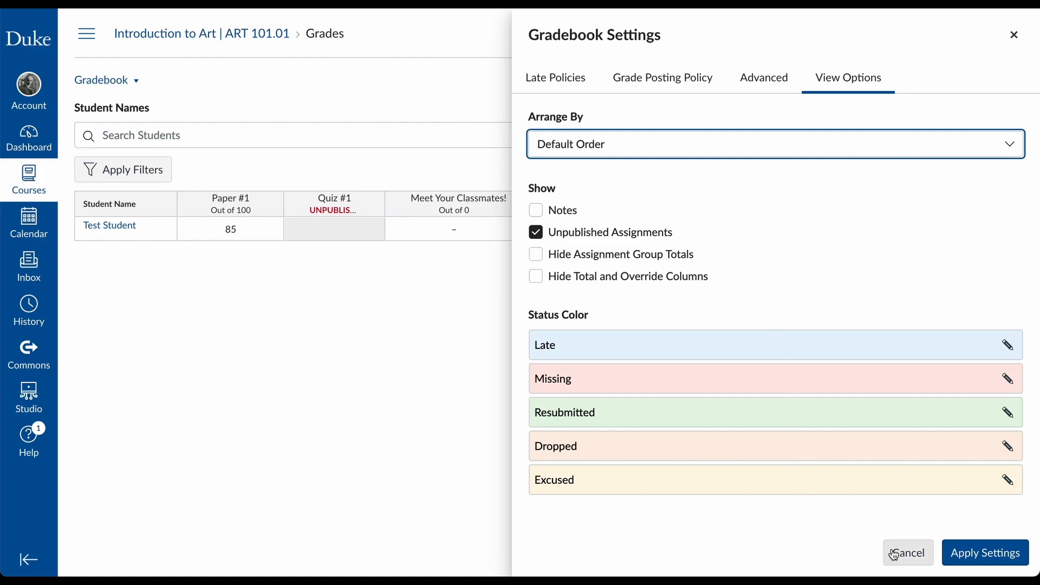
left_click(971, 558)
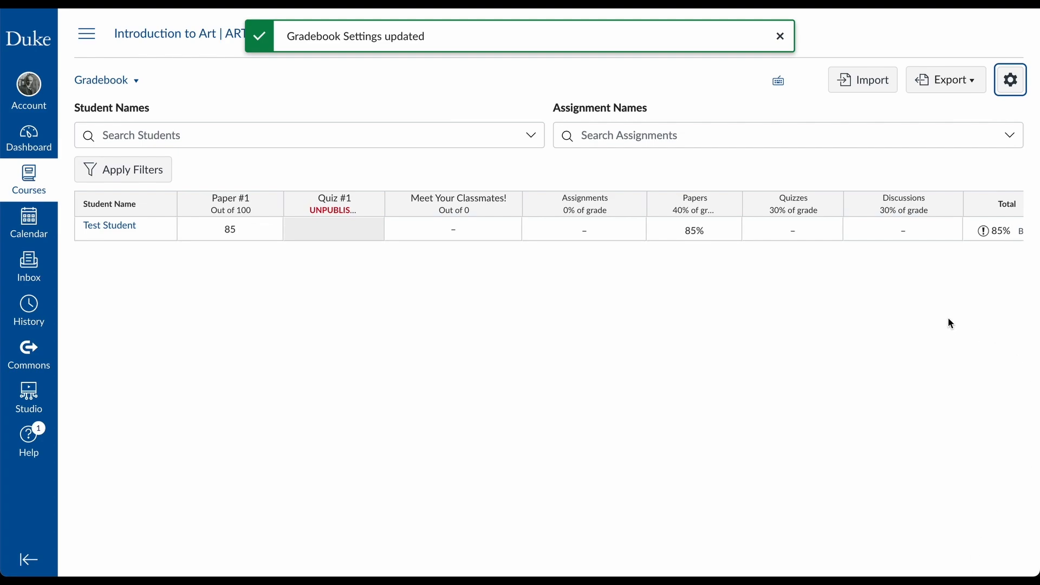
Start a new rubric for the course and title it "Essay Rubric"
scroll(948, 319, "right", 1)
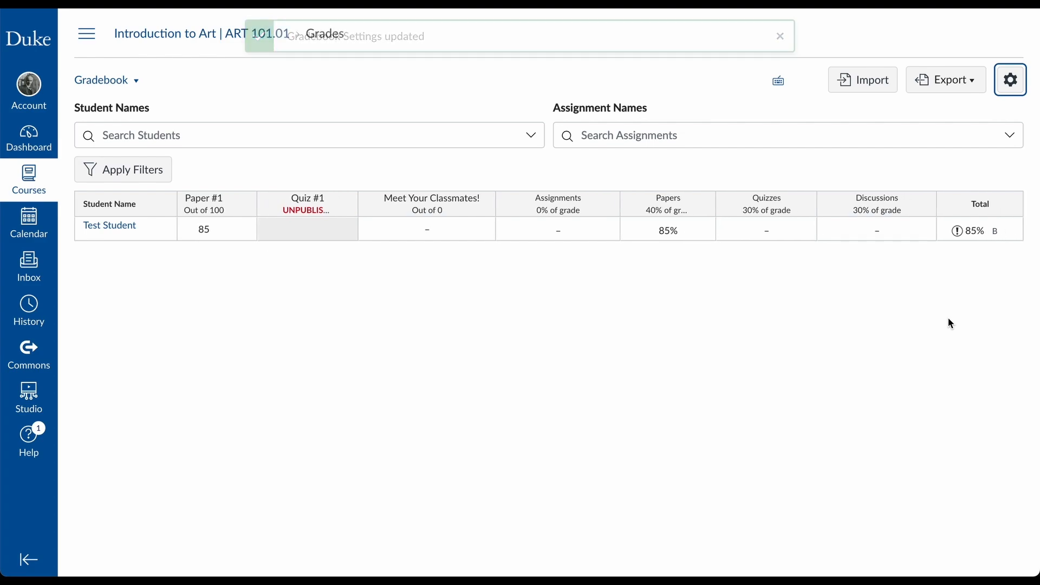
scroll(942, 318, "left", 1)
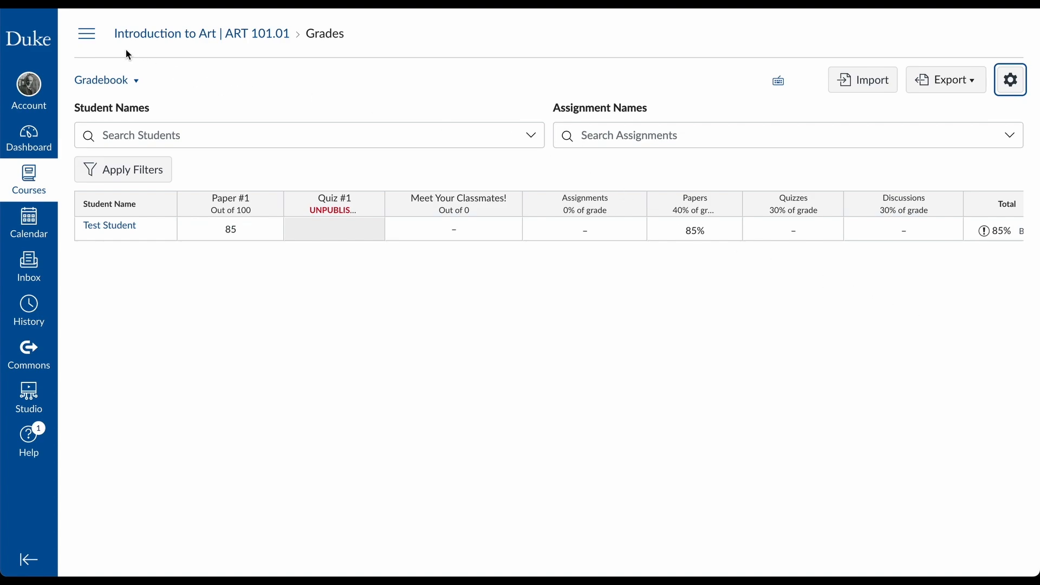
left_click(88, 38)
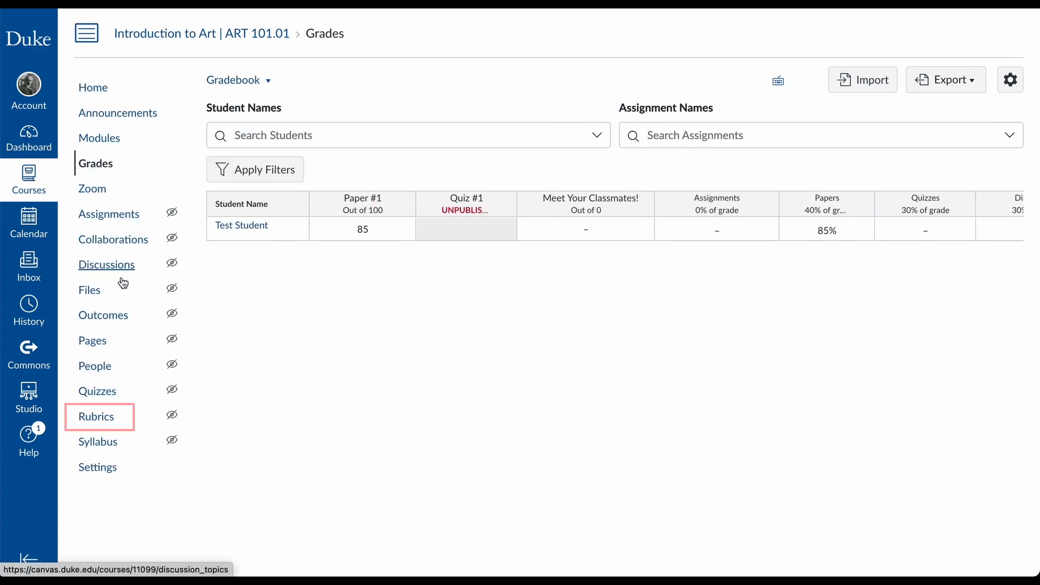
left_click(126, 421)
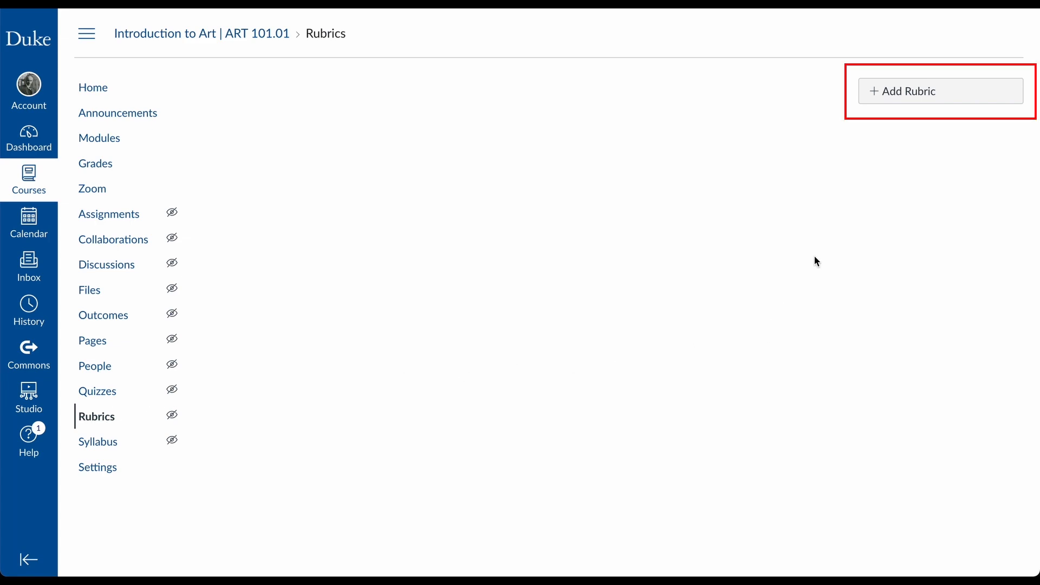
left_click(939, 100)
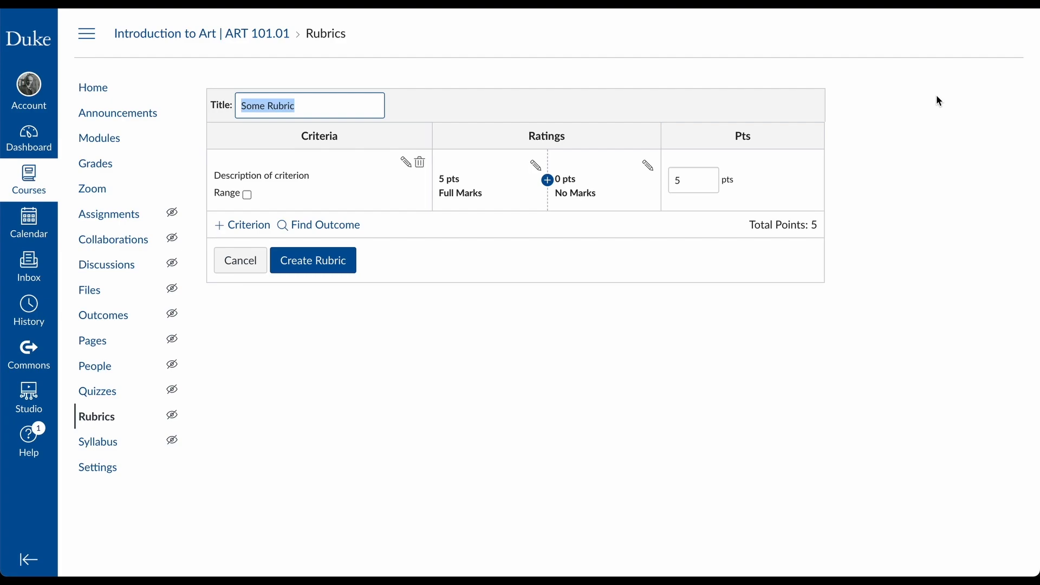
type("Essay Rubric")
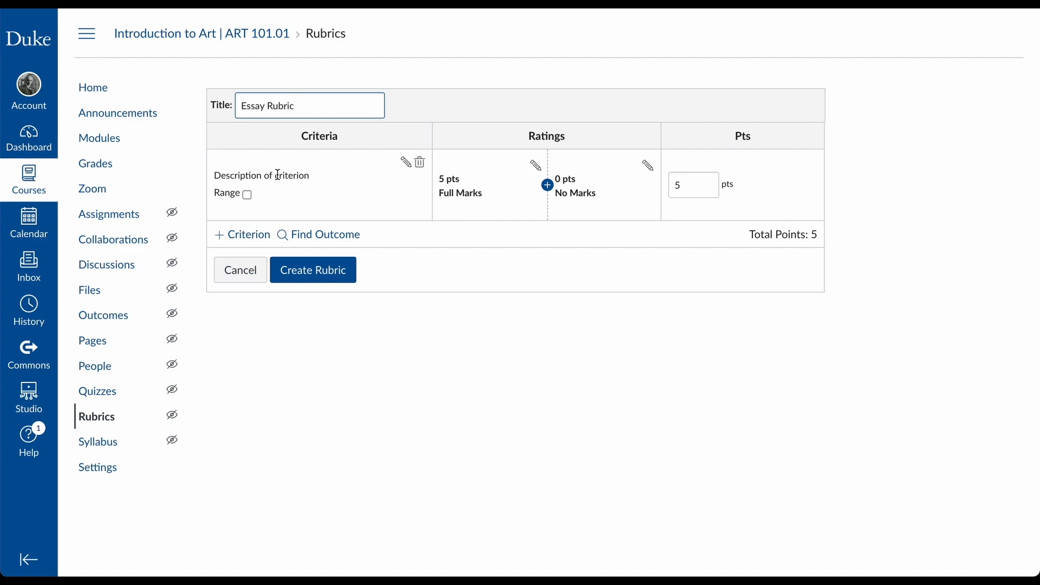
Name the rubric's first criterion "Spelling" and enable point ranges for it
left_click(404, 162)
left_click_drag(512, 250, 362, 241)
type("Spelling")
left_click(600, 415)
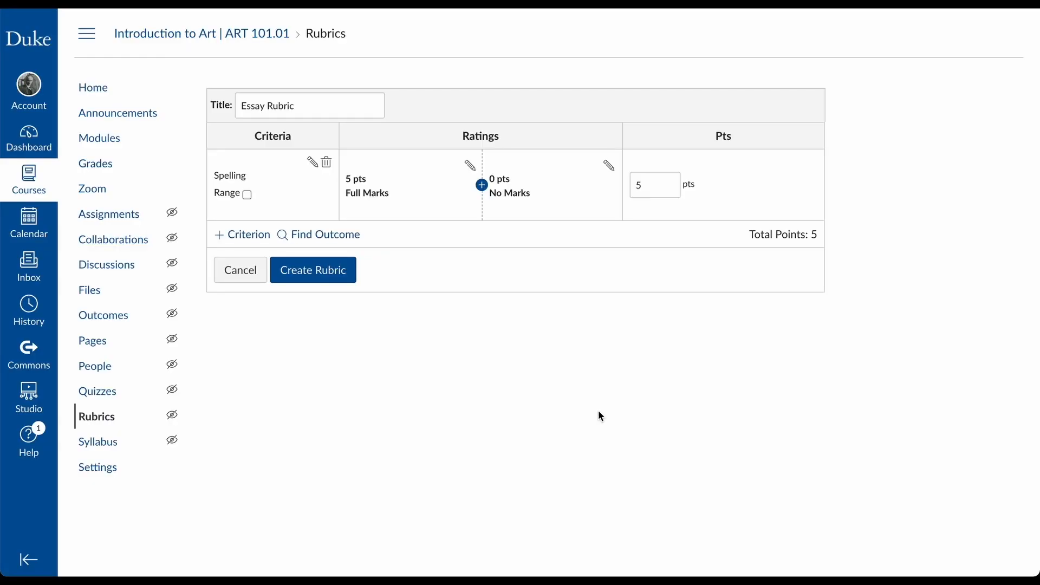
left_click(248, 195)
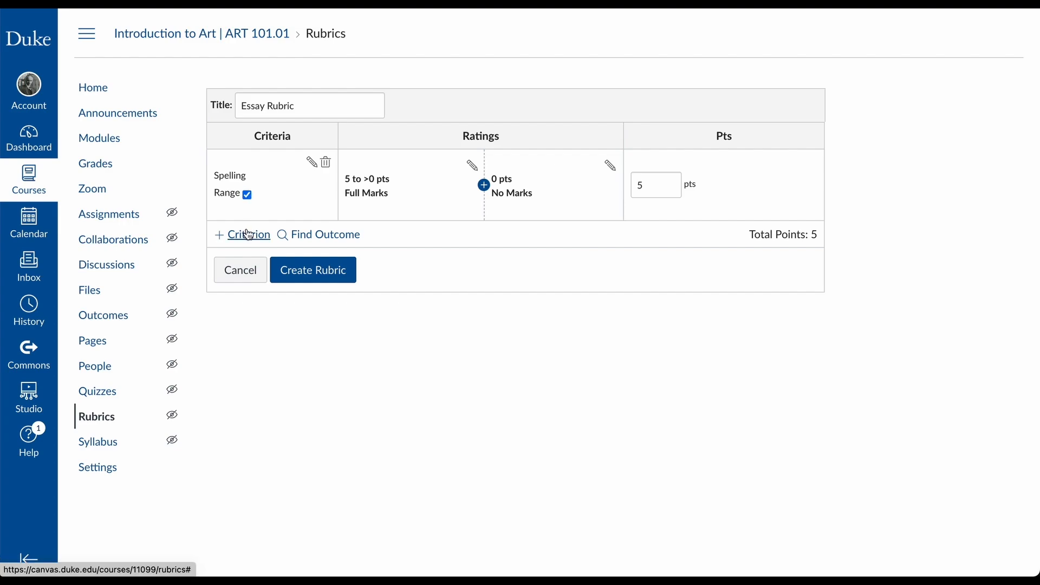
Insert a middle rating titled "Some Marks" worth 3 to >0 points between the Spelling criterion's Full Marks and No Marks ratings
left_click(485, 186)
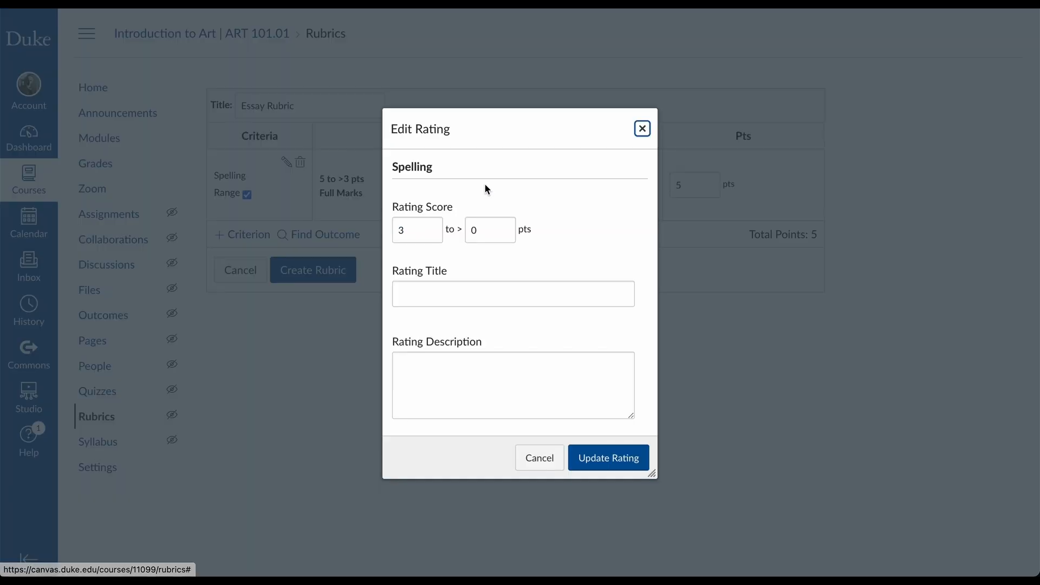
left_click(611, 461)
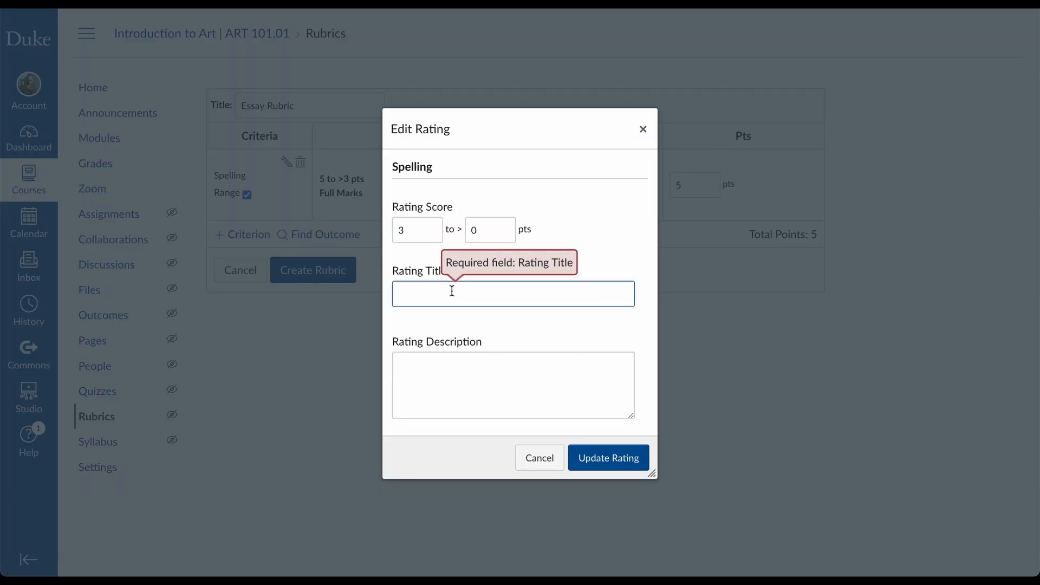
type("Some Marks")
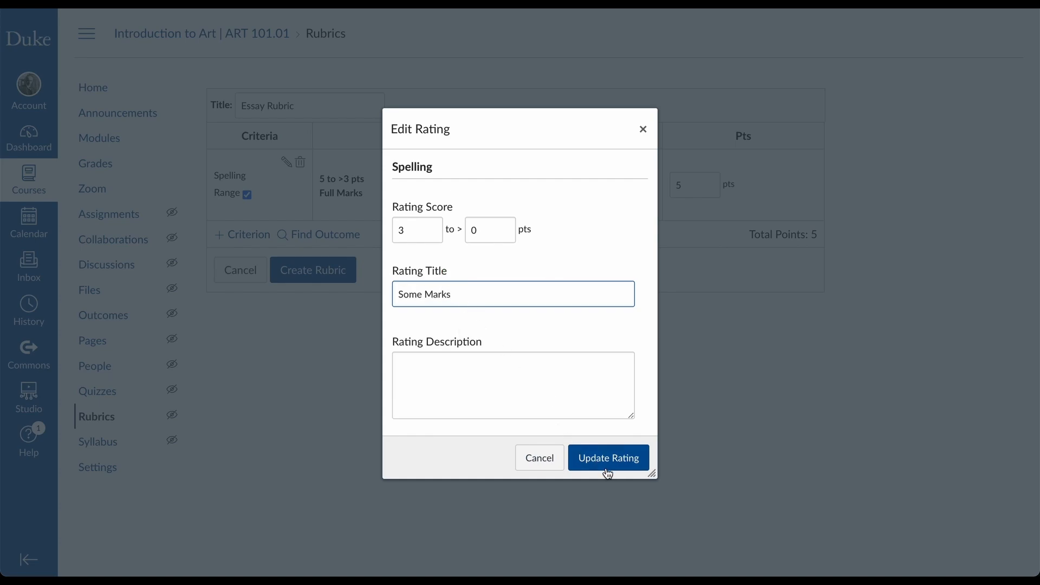
left_click(608, 471)
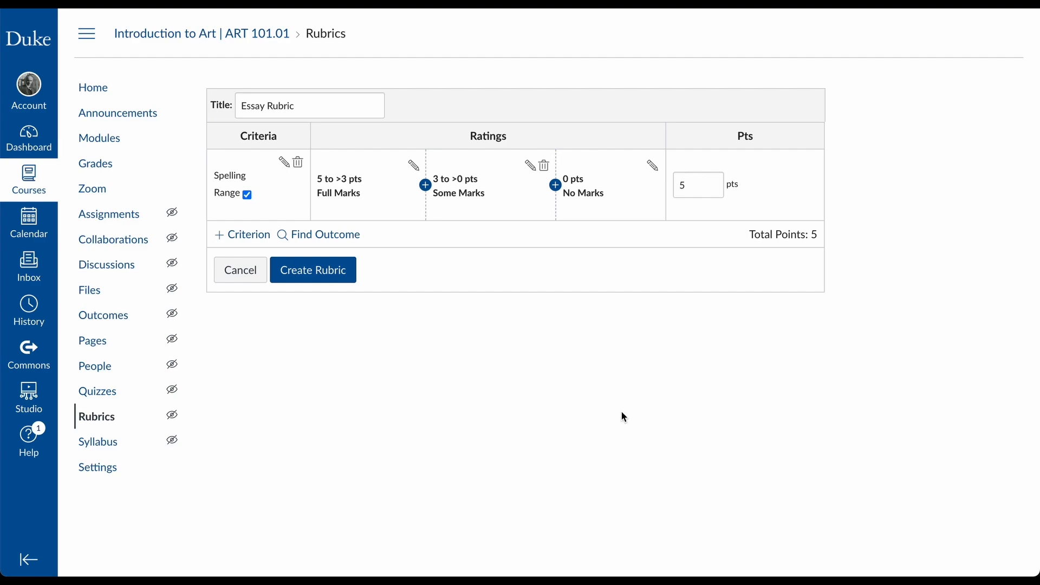
Add a new criterion described as "References" to the Essay Rubric and create the rubric
left_click(245, 235)
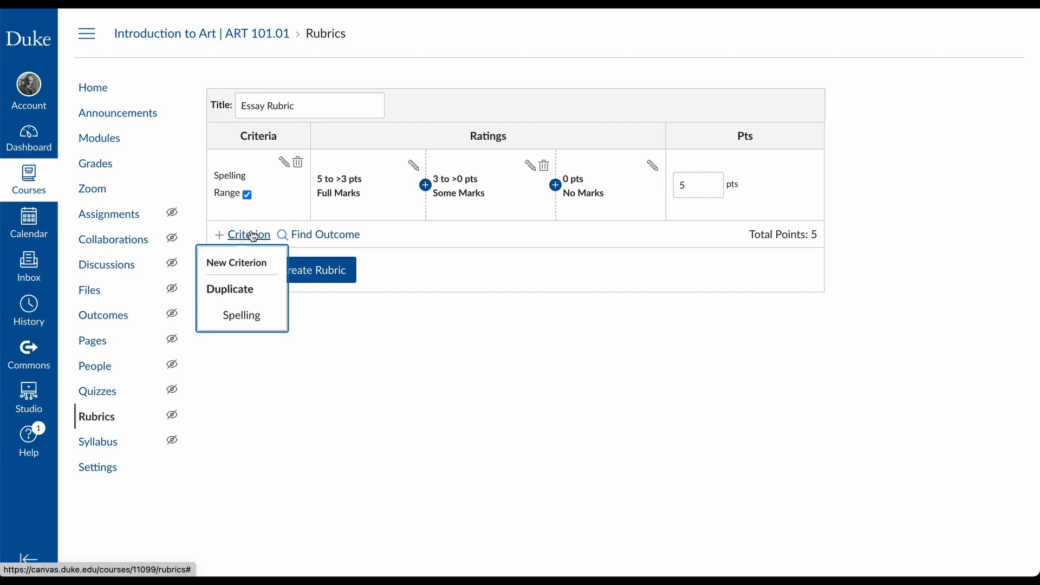
left_click(249, 264)
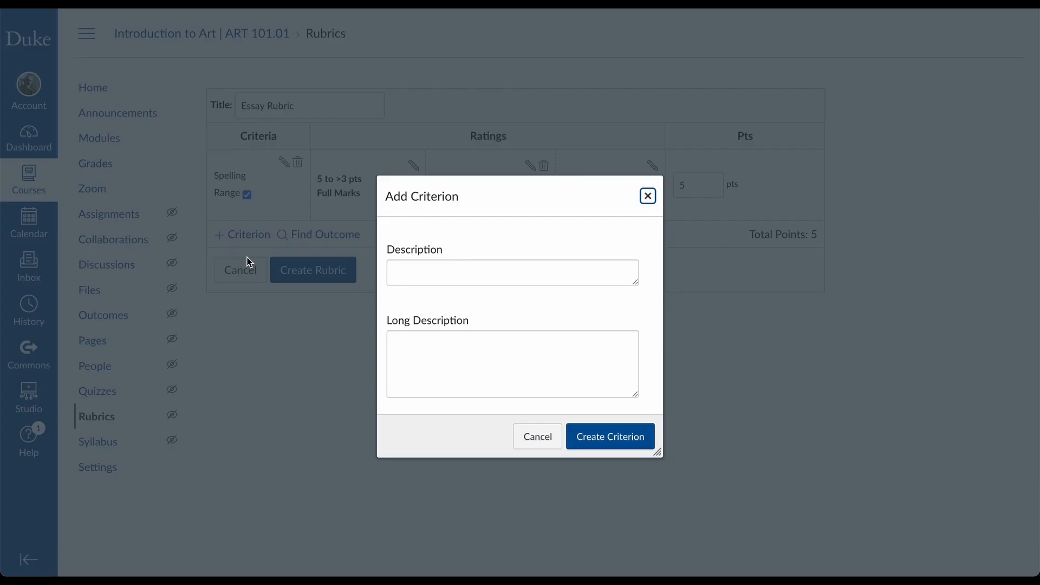
left_click(442, 274)
type("Refere")
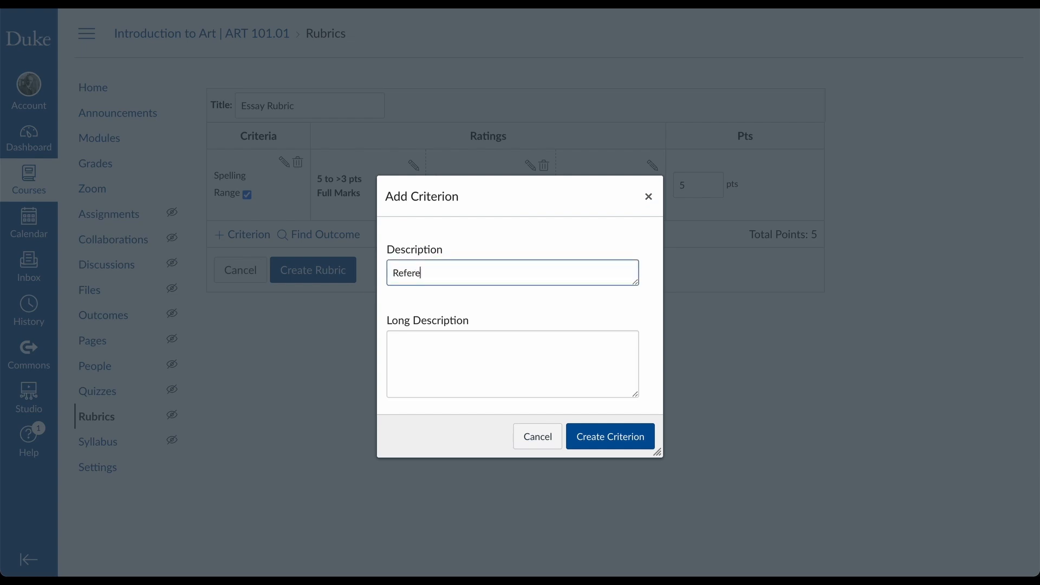
type("nces")
left_click(620, 433)
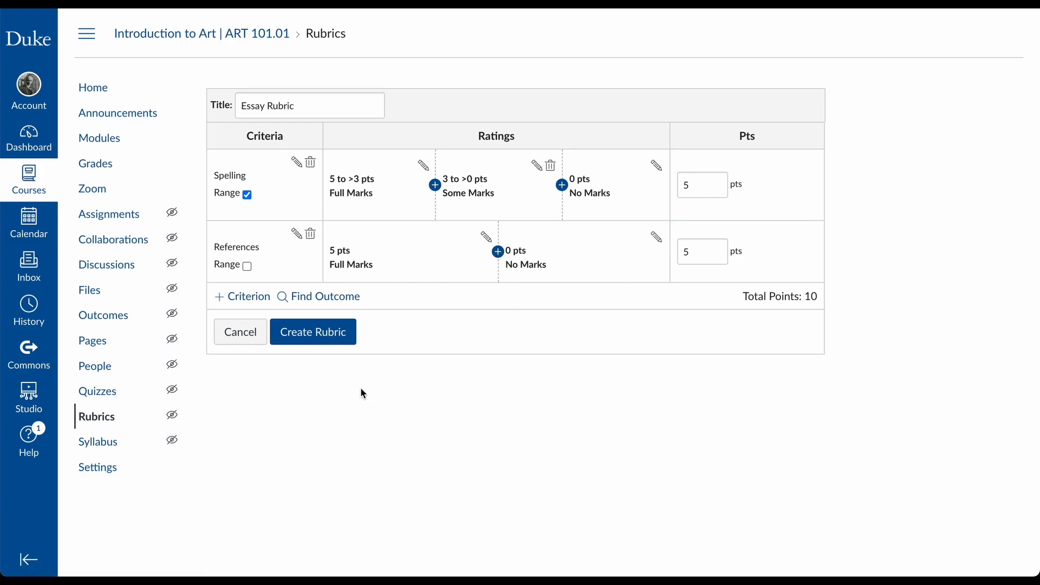
left_click(319, 338)
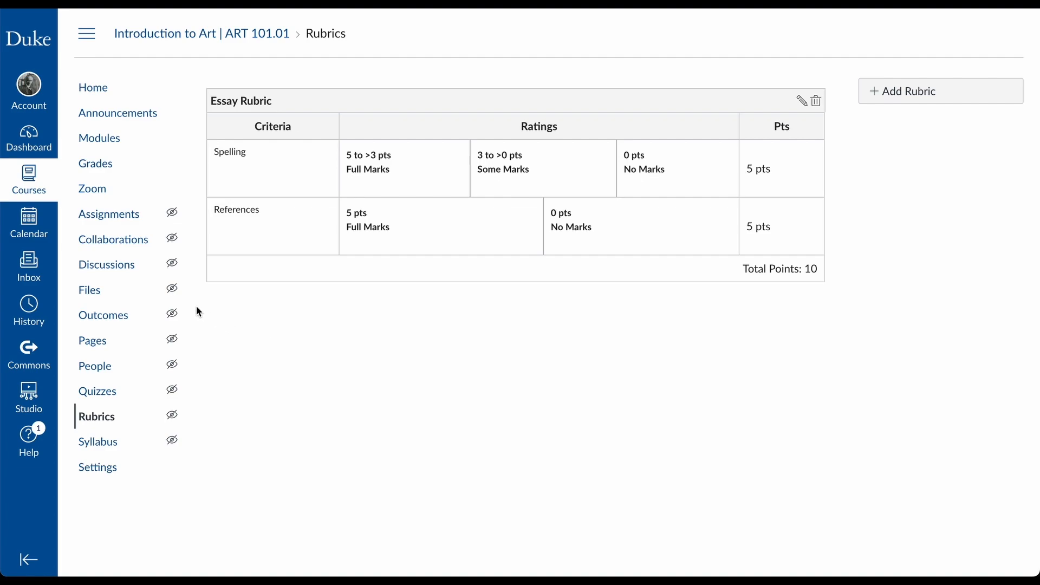
Attach the existing Essay Rubric from Introduction to Art | ART 101.01 to the Paper #1 assignment
left_click(111, 217)
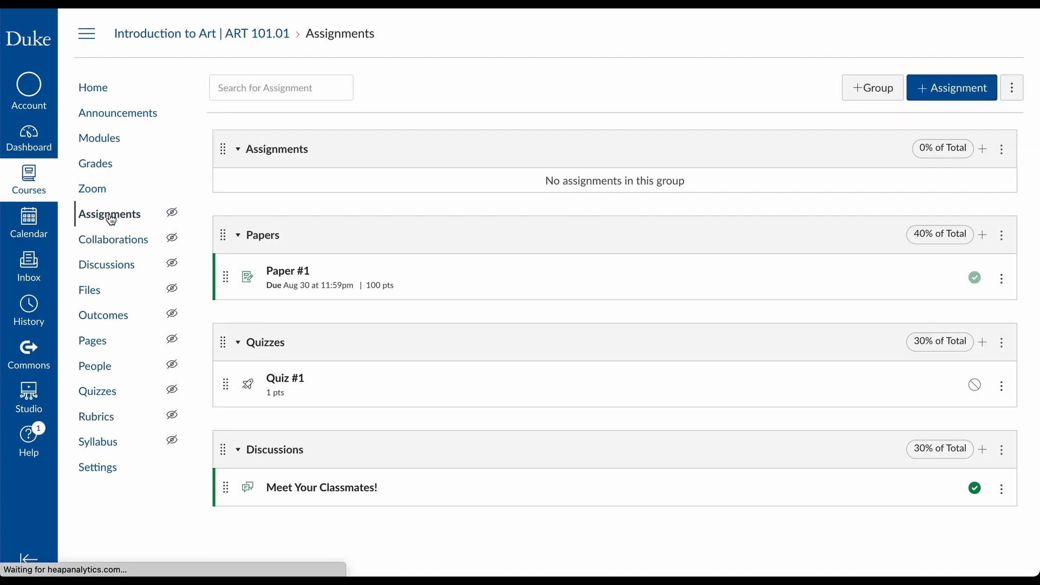
left_click(289, 272)
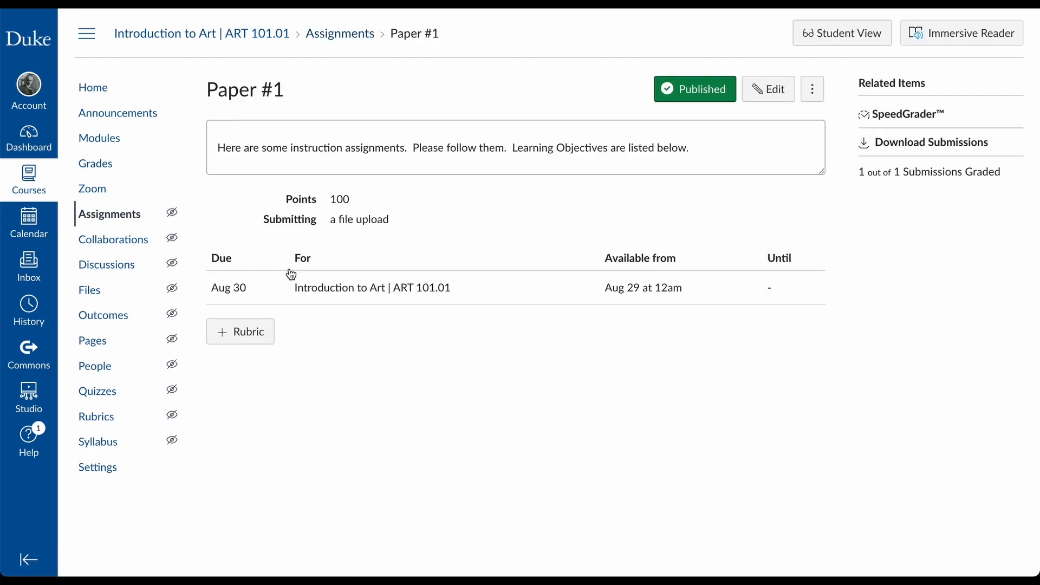
left_click(256, 336)
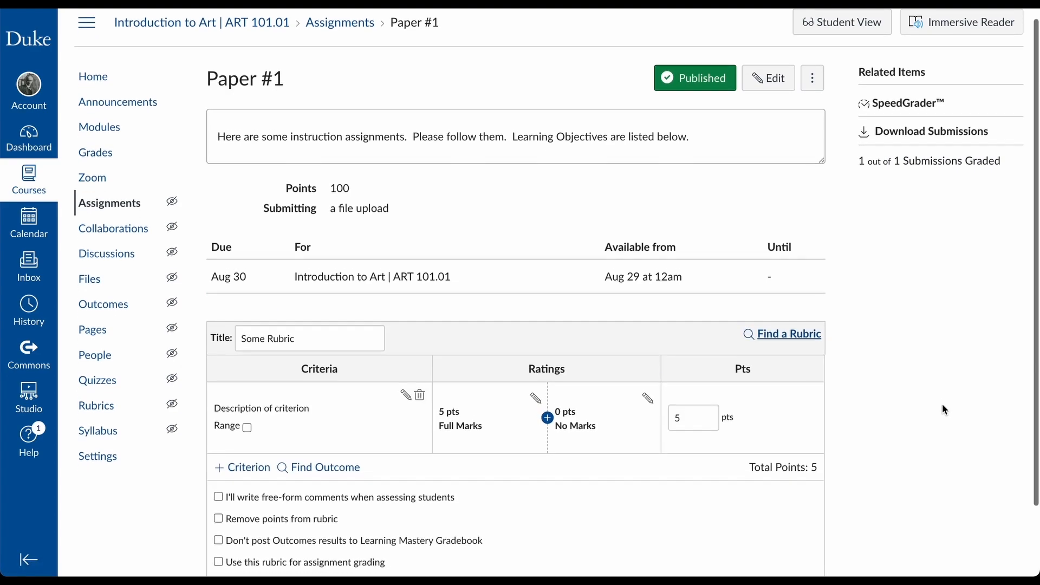
scroll(941, 404, "down", 3)
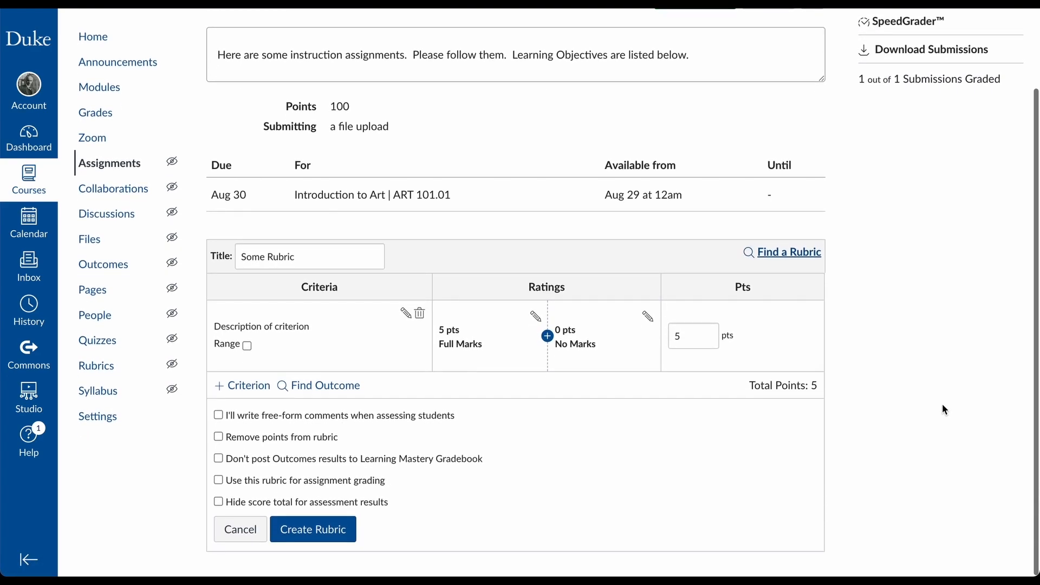
left_click(772, 255)
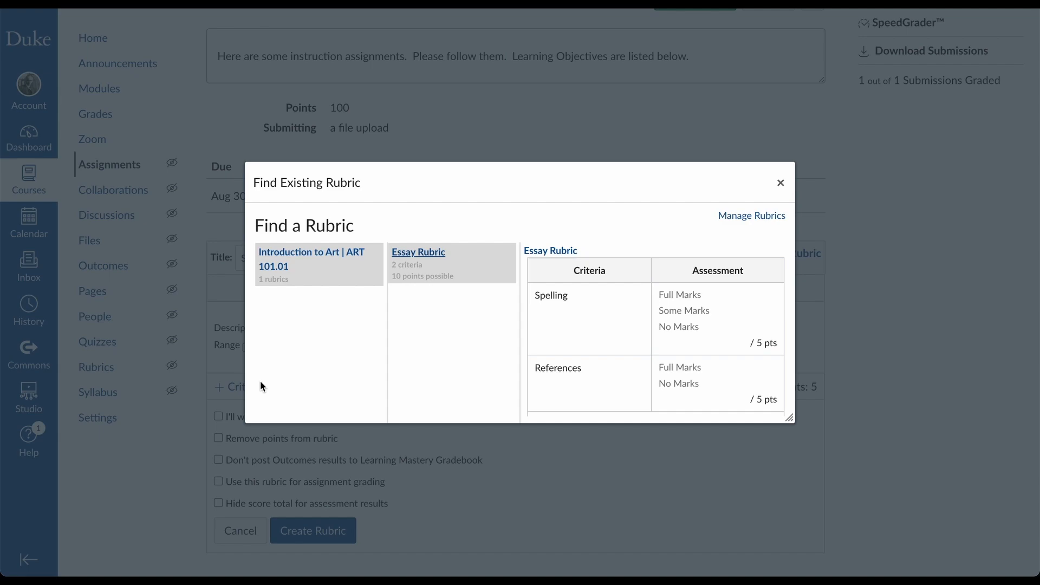
scroll(643, 335, "down", 2)
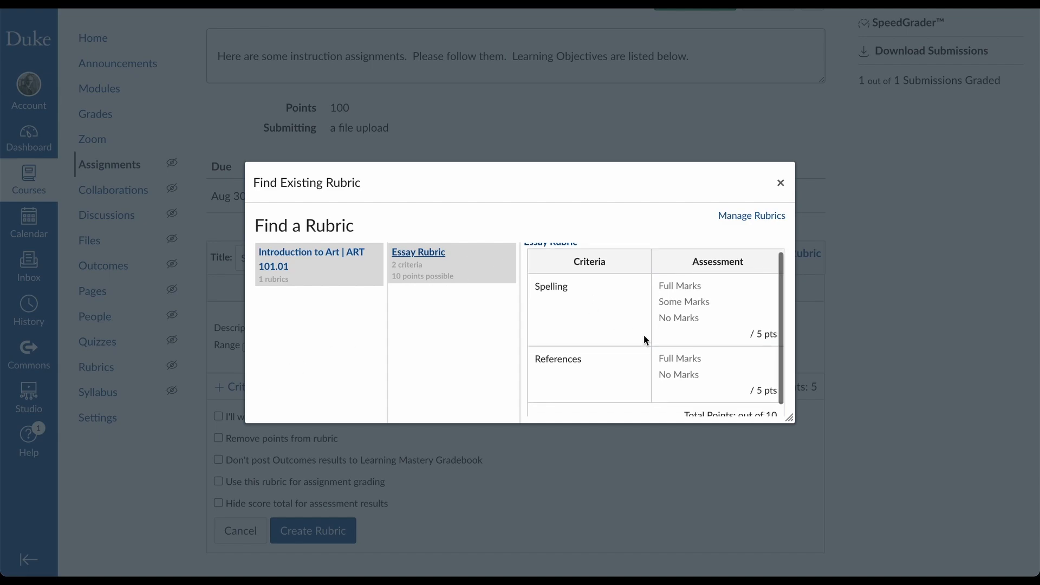
scroll(643, 335, "down", 1)
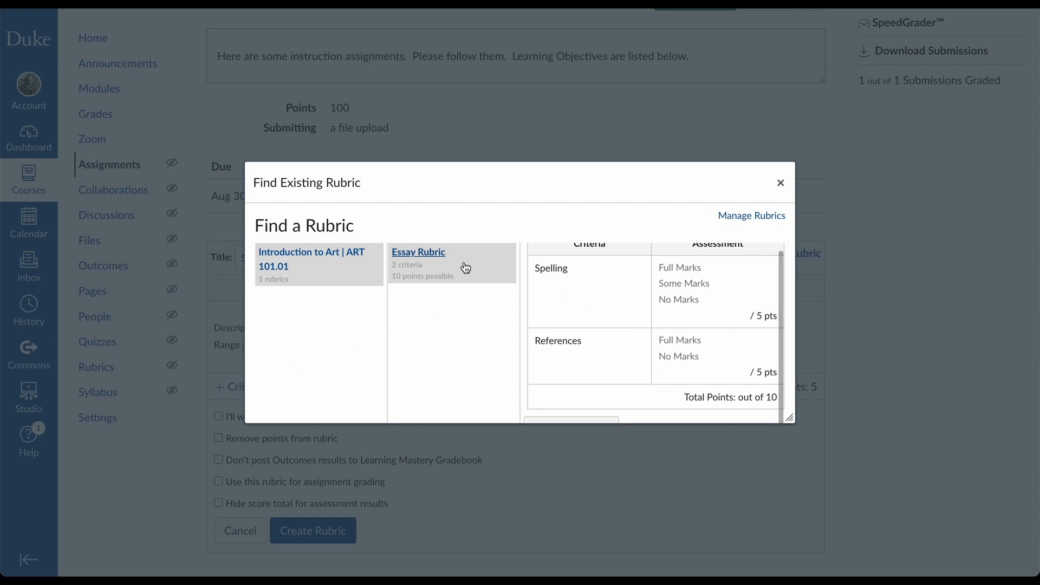
scroll(626, 324, "down", 3)
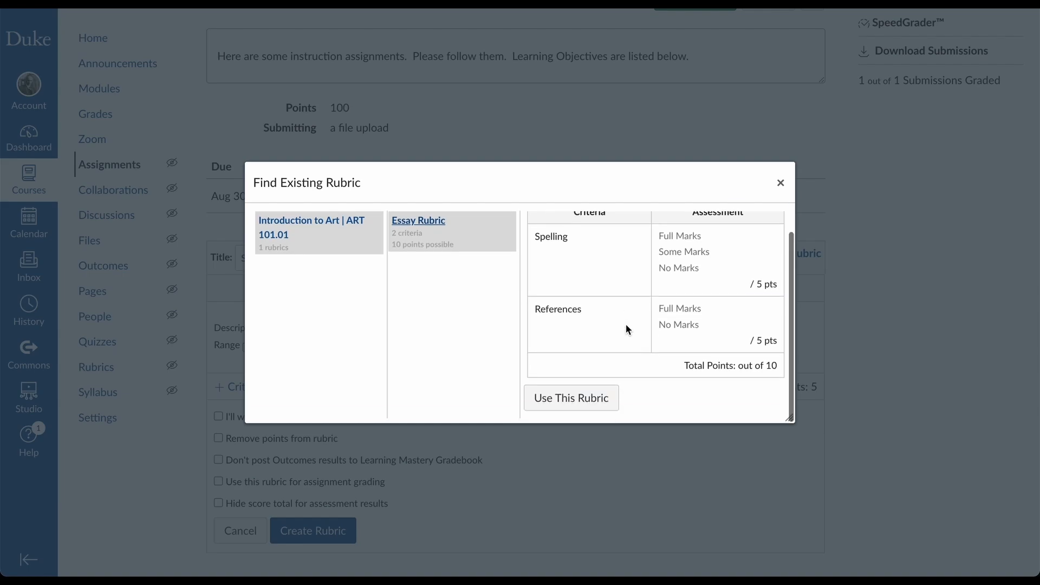
left_click(571, 398)
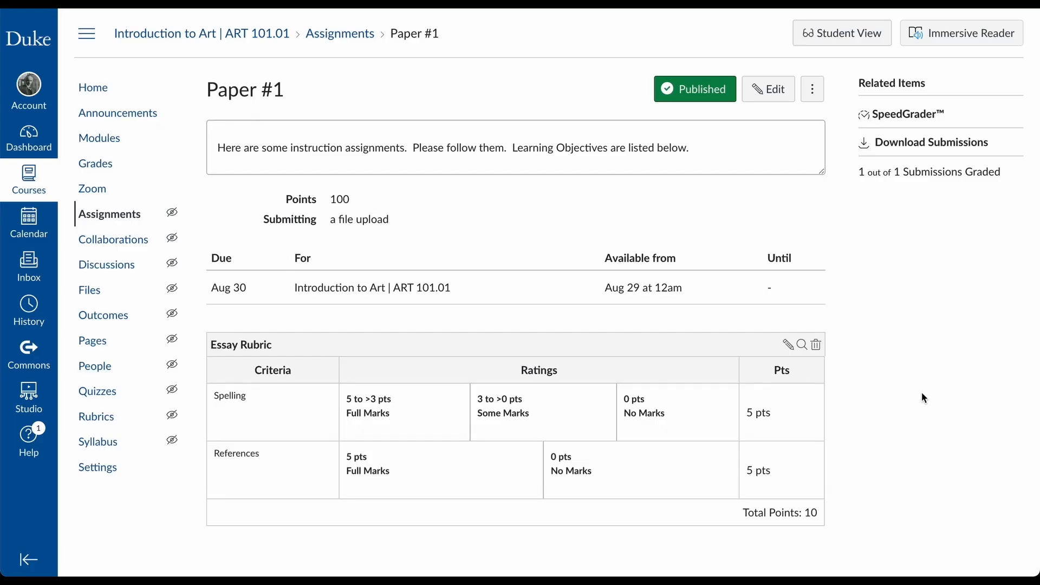
Set Paper #1's attached rubric to be used for assignment grading and change the assignment points to match the rubric
left_click(788, 346)
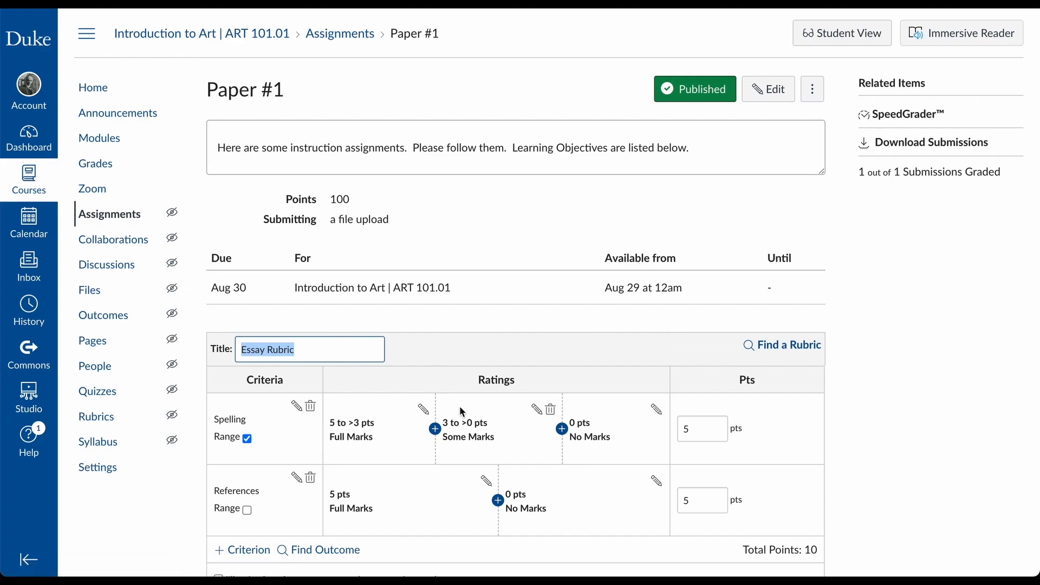
scroll(459, 407, "down", 3)
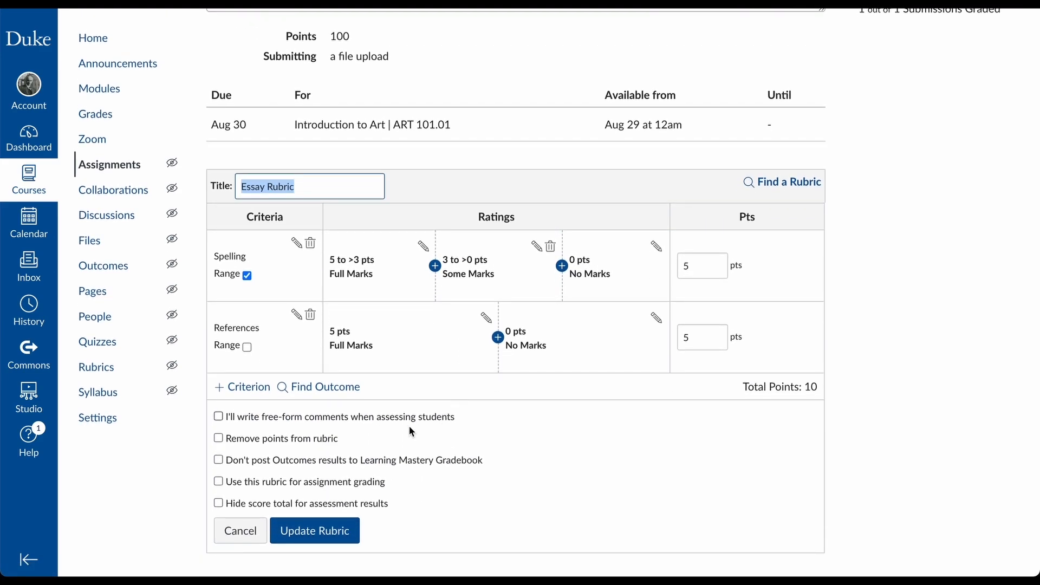
left_click(220, 482)
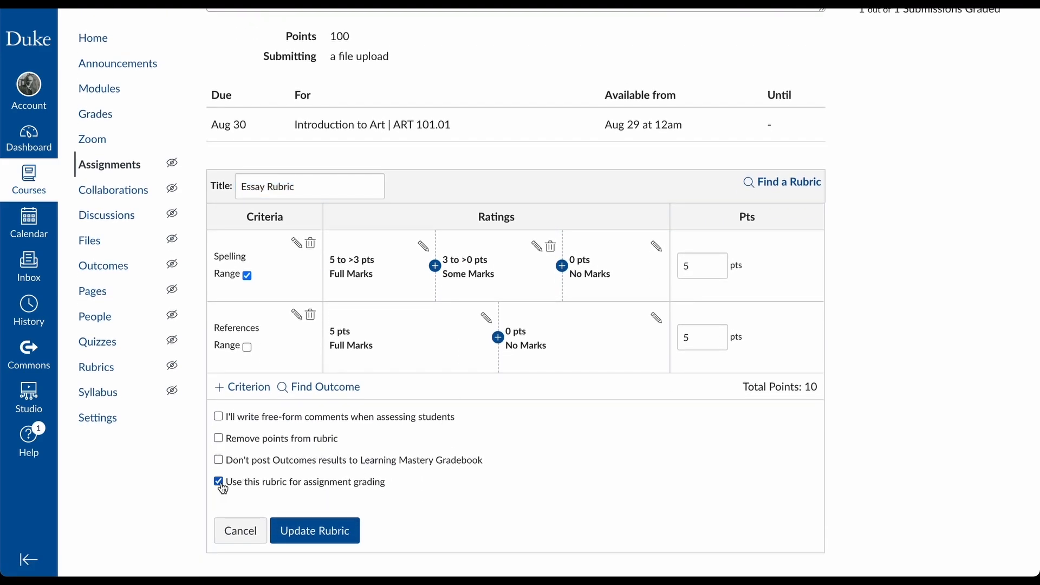
left_click(347, 526)
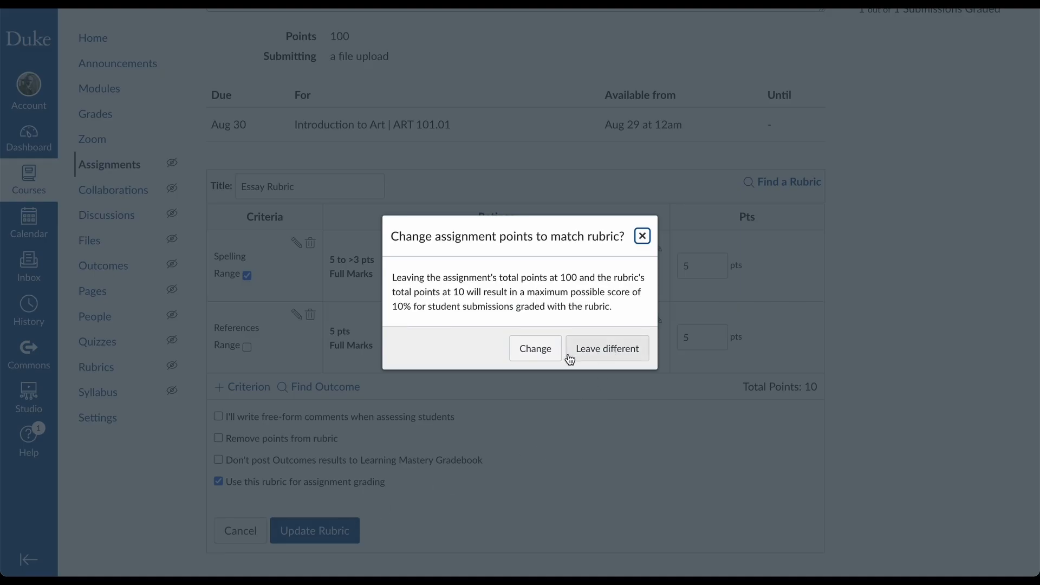
left_click(523, 357)
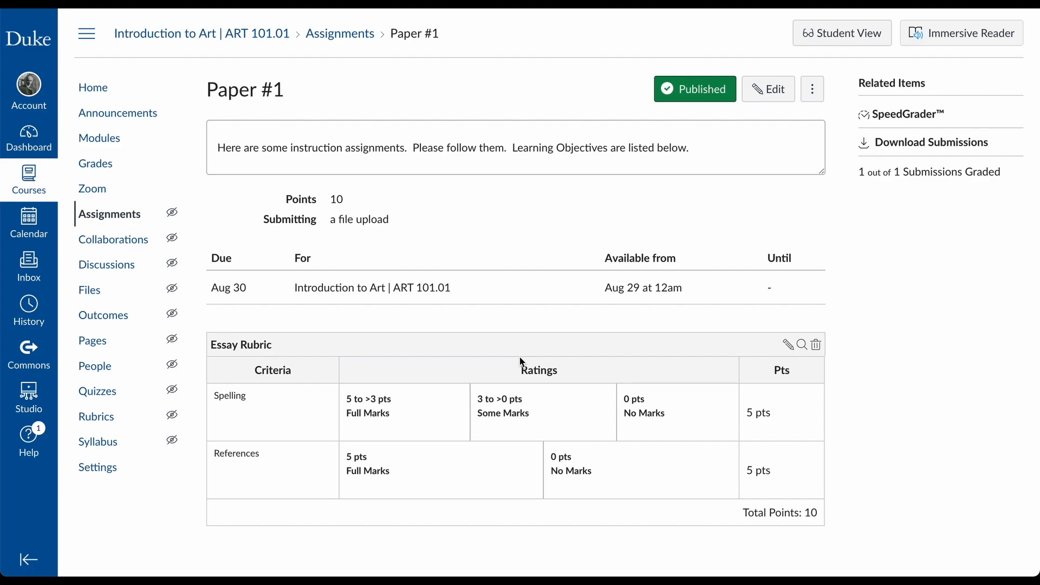
Open Paper #1 in SpeedGrader and switch to the Test Student's submission
left_click(920, 122)
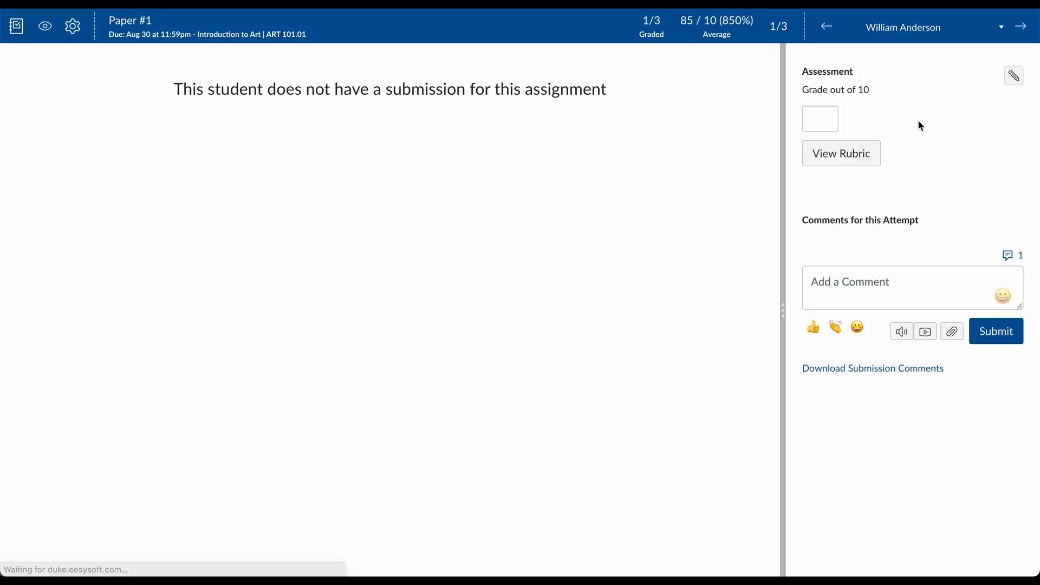
left_click(1001, 27)
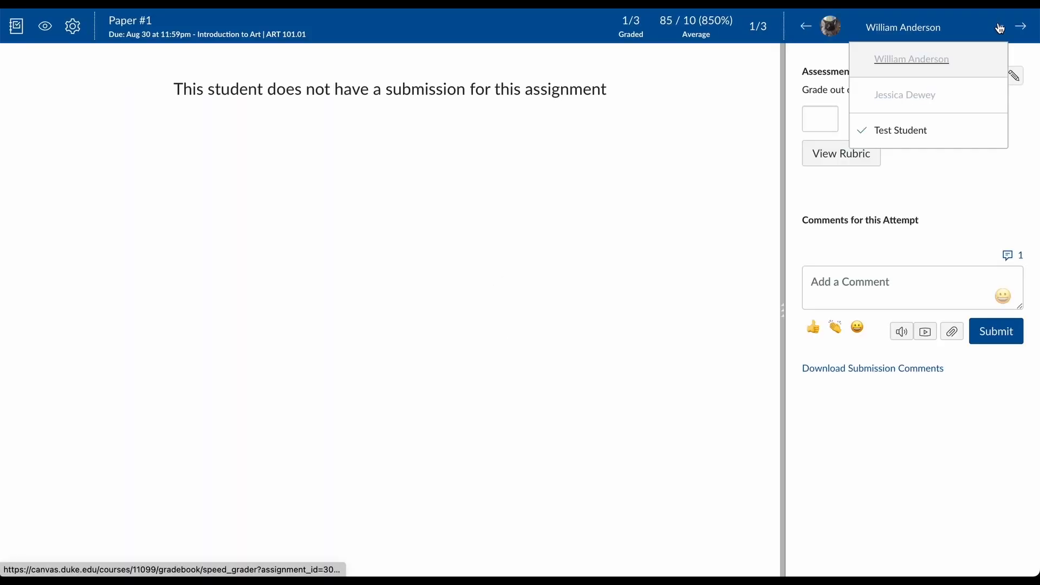
left_click(902, 130)
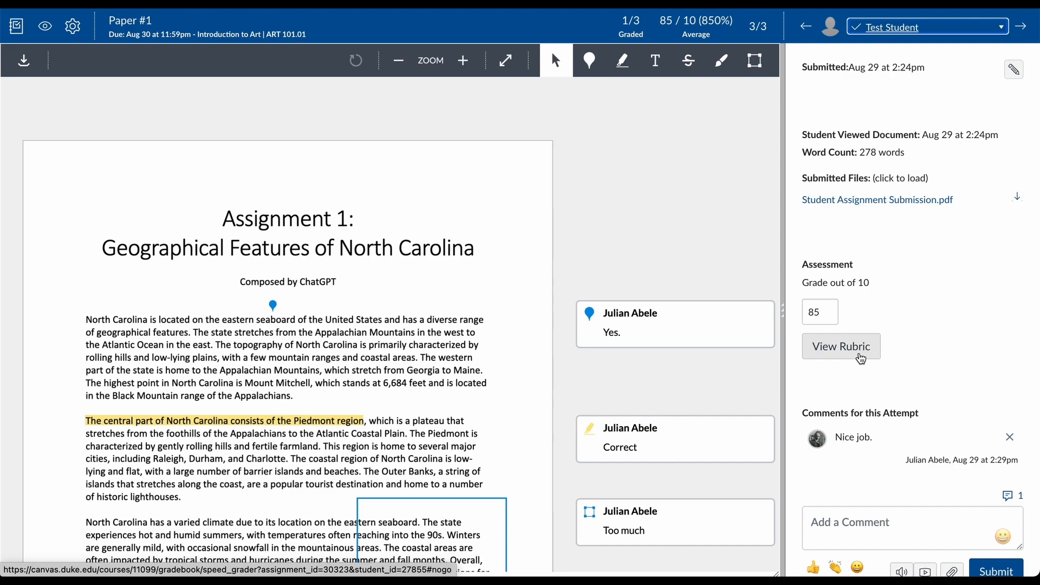
Rate the Test Student's submission in the Essay Rubric with Some Marks for Spelling and Full Marks for References
left_click(841, 347)
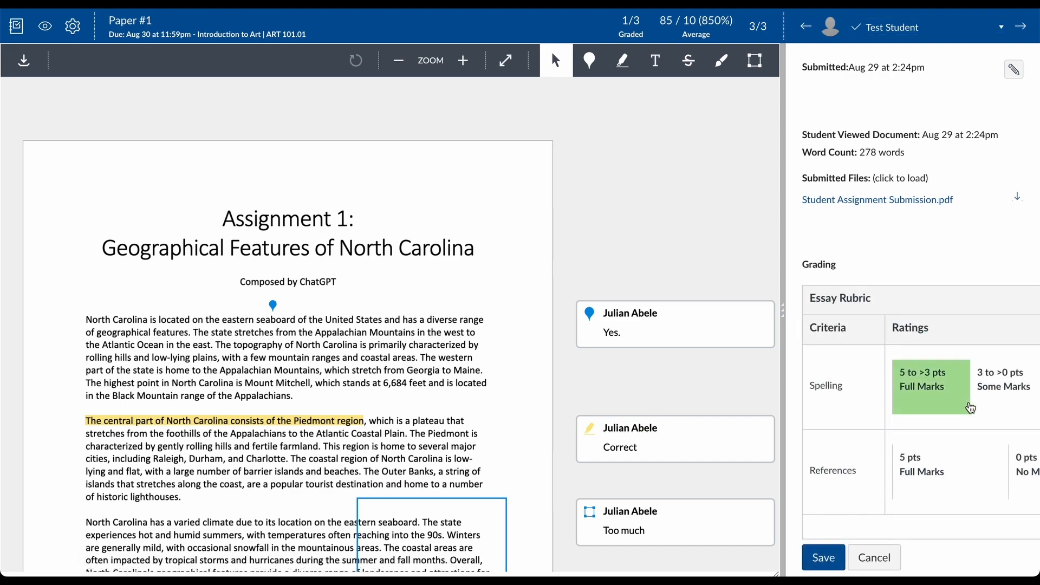
scroll(921, 380, "down", 2)
scroll(971, 407, "right", 1)
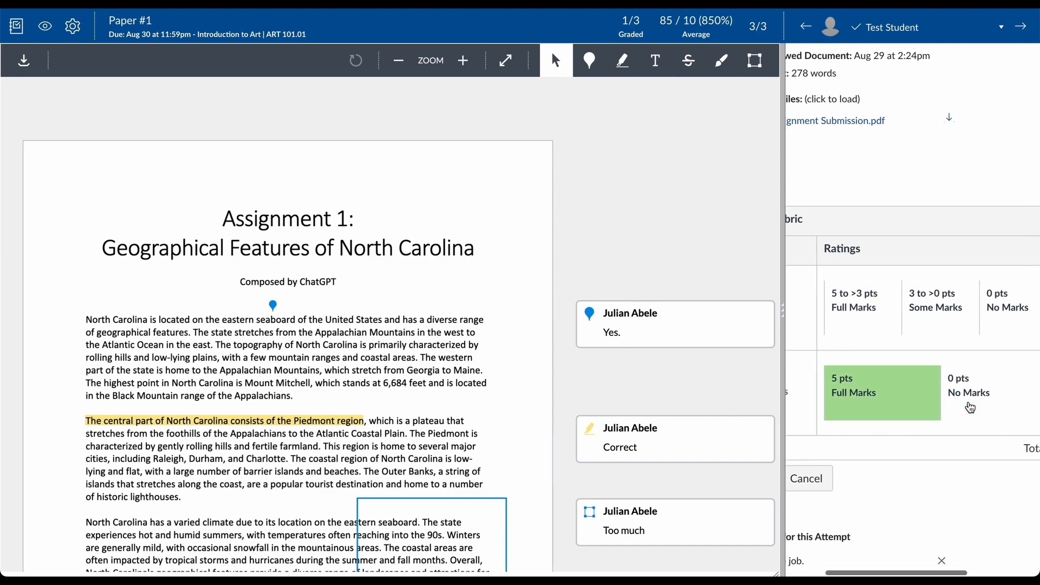
left_click(906, 320)
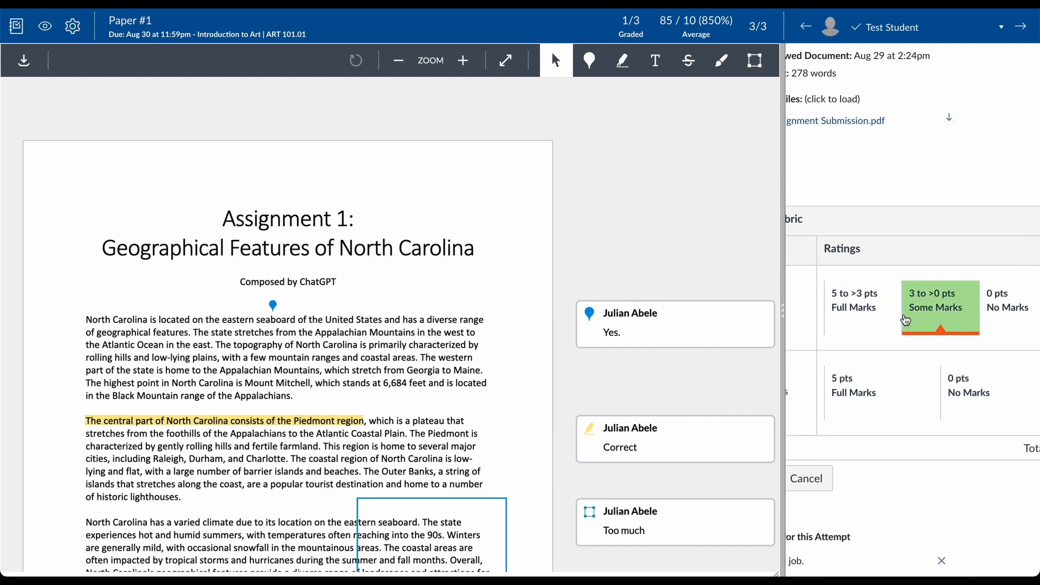
left_click(865, 386)
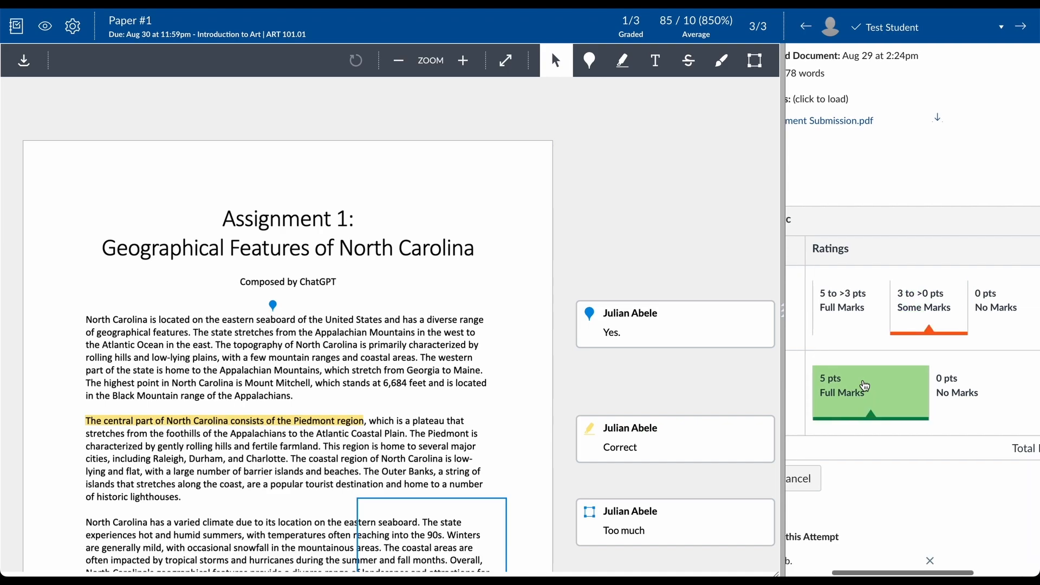
Add the comment "A few mistakes." to the Spelling criterion and save the rubric assessment
scroll(865, 386, "right", 3)
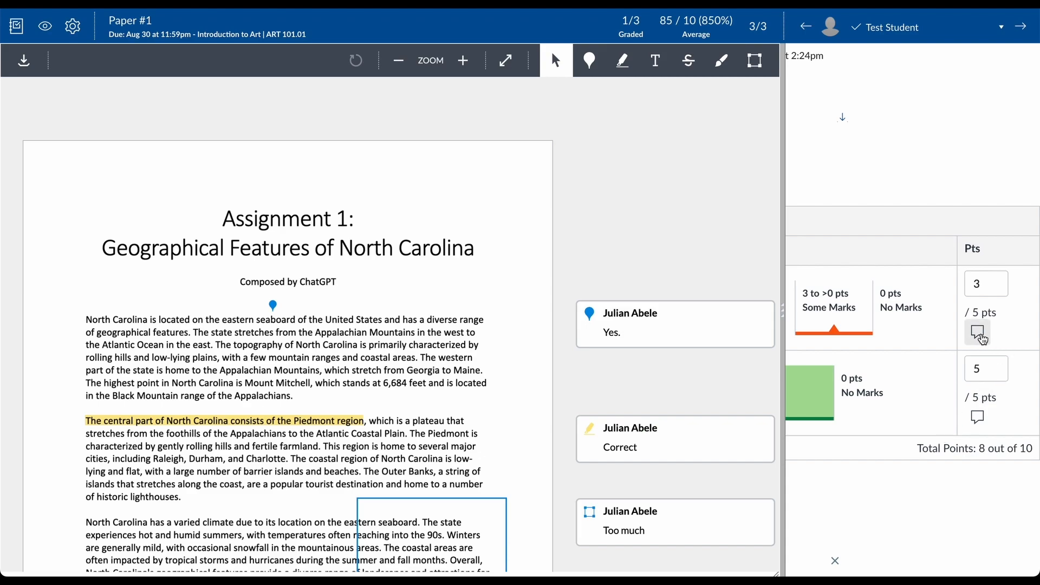
left_click(980, 337)
type("A")
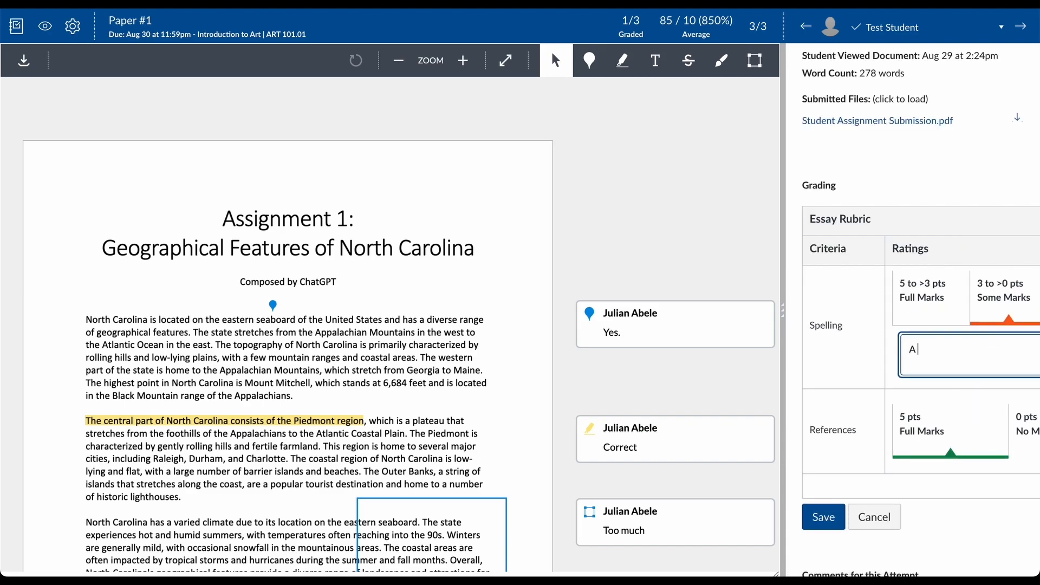
type(" few mistakes.")
scroll(994, 385, "right", 3)
scroll(995, 385, "left", 3)
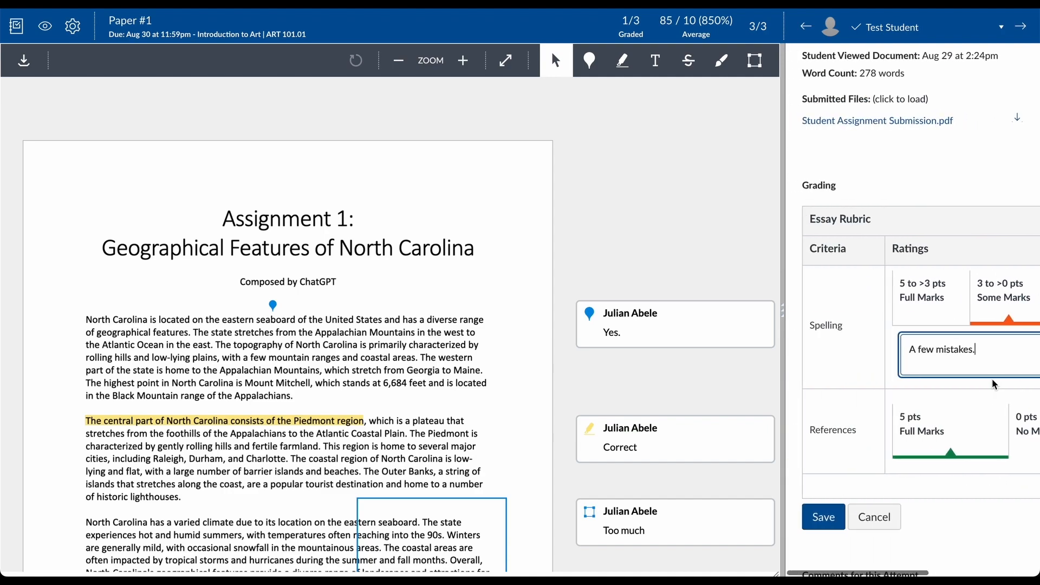
left_click(809, 529)
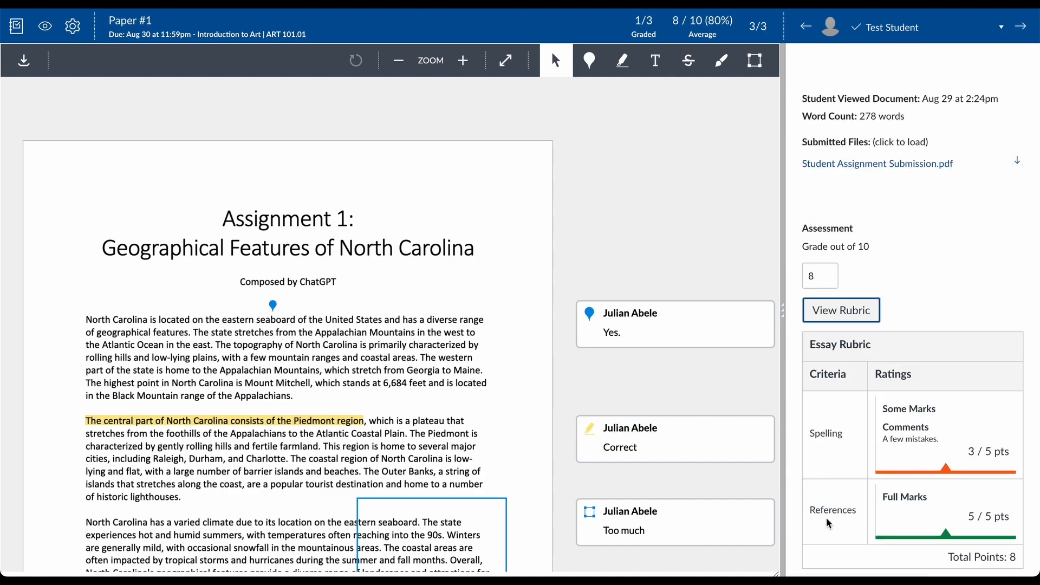
scroll(937, 471, "down", 3)
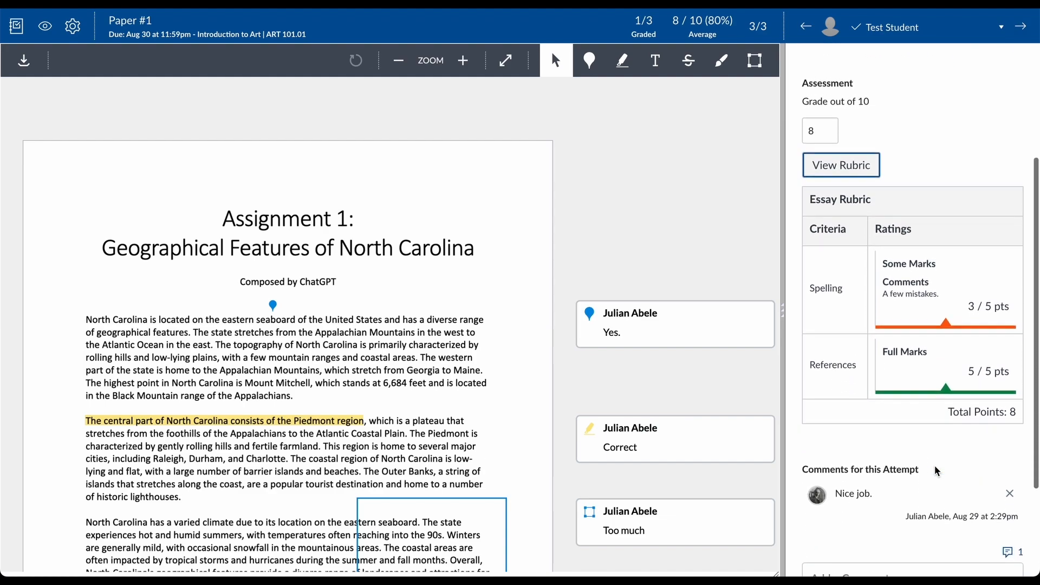
scroll(937, 471, "down", 2)
scroll(938, 472, "up", 4)
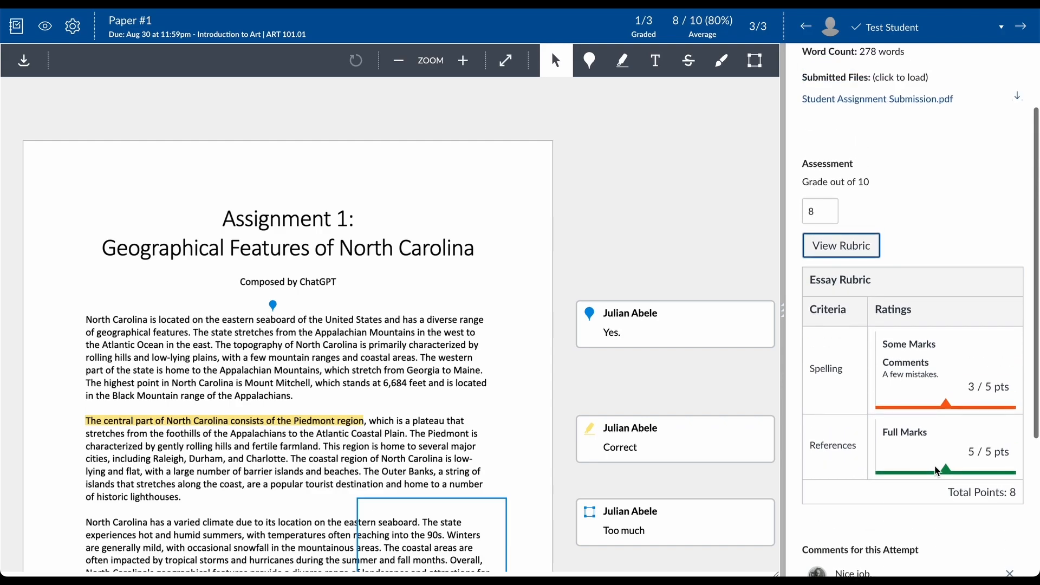
scroll(937, 471, "up", 2)
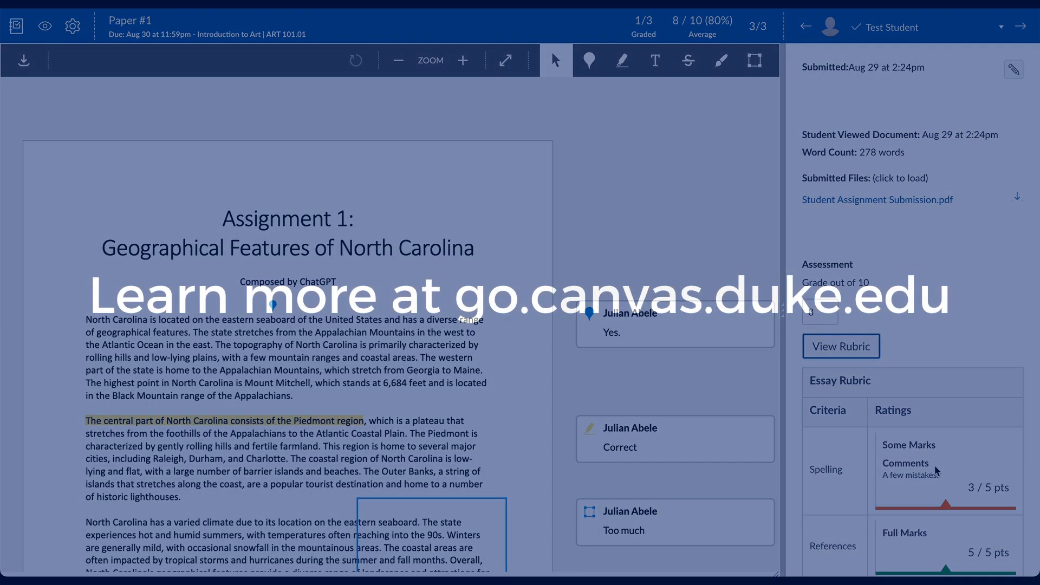